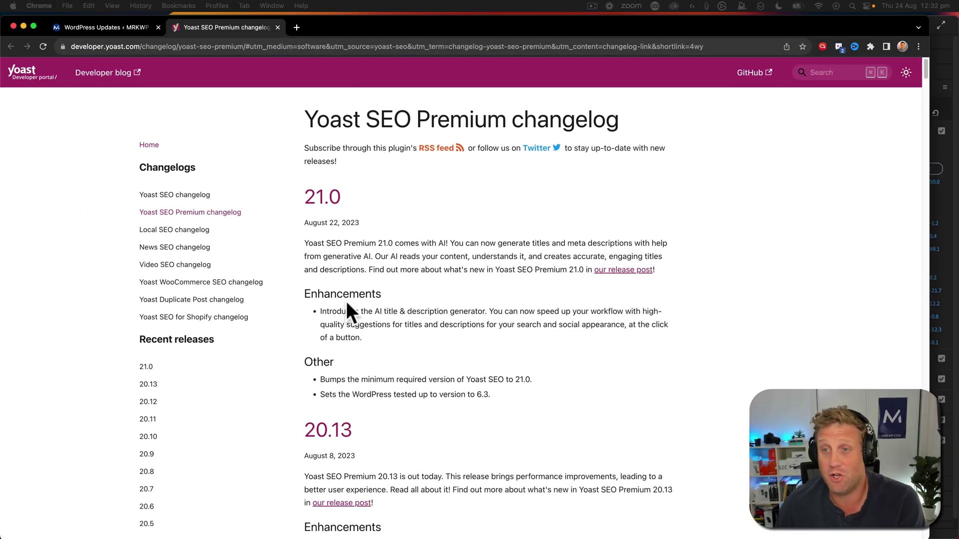
Select the 21.0 changelog sentence announcing AI-generated titles and meta descriptions
{"action": "left_click_drag", "start_coordinate": [305, 243], "coordinate": [371, 258]}
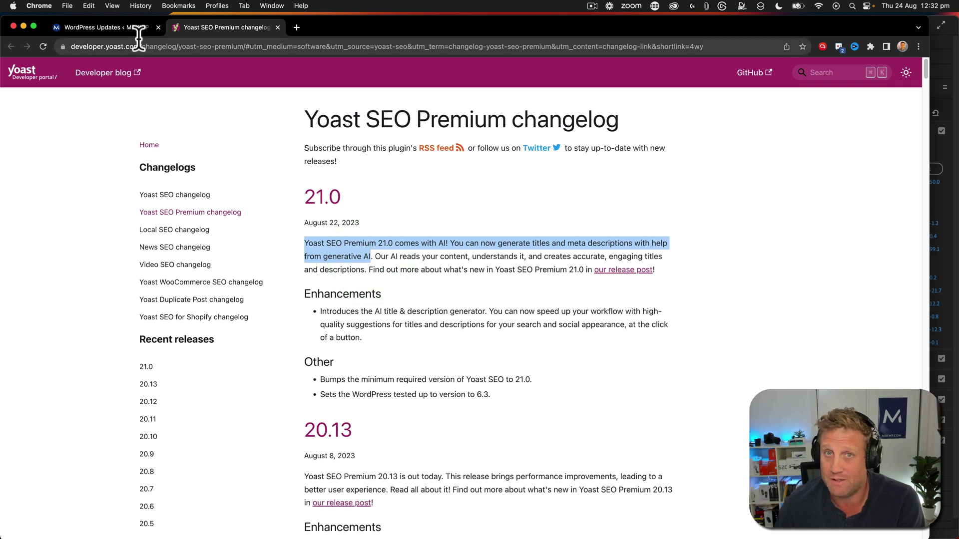
Update Yoast SEO and Yoast SEO Premium to 21.0, then open All Posts in a new tab
{"action": "left_click", "coordinate": [120, 27]}
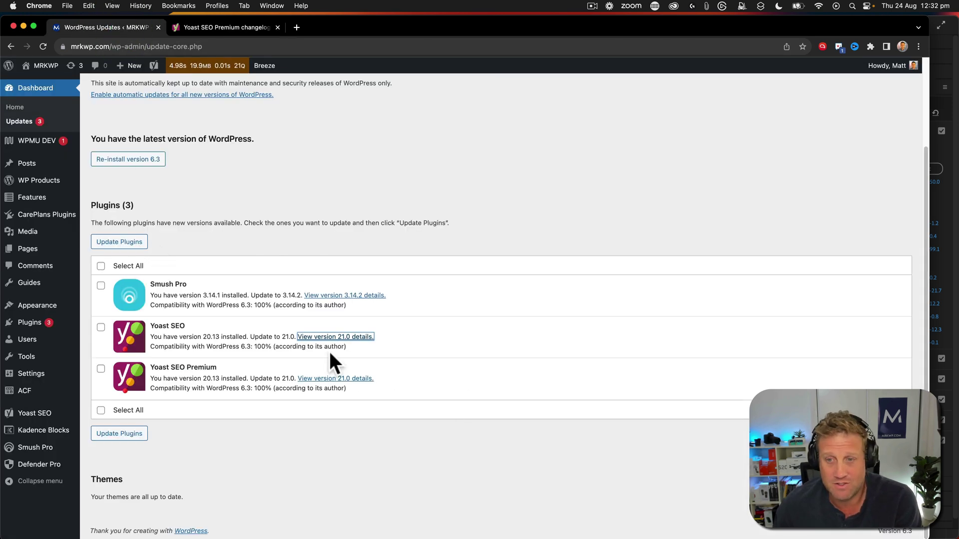
{"action": "left_click", "coordinate": [101, 327]}
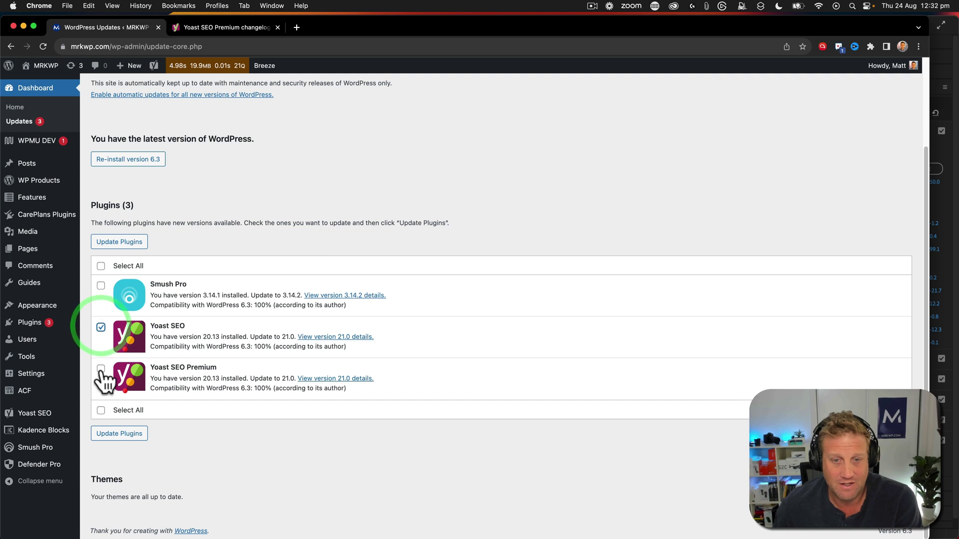
{"action": "left_click", "coordinate": [101, 370]}
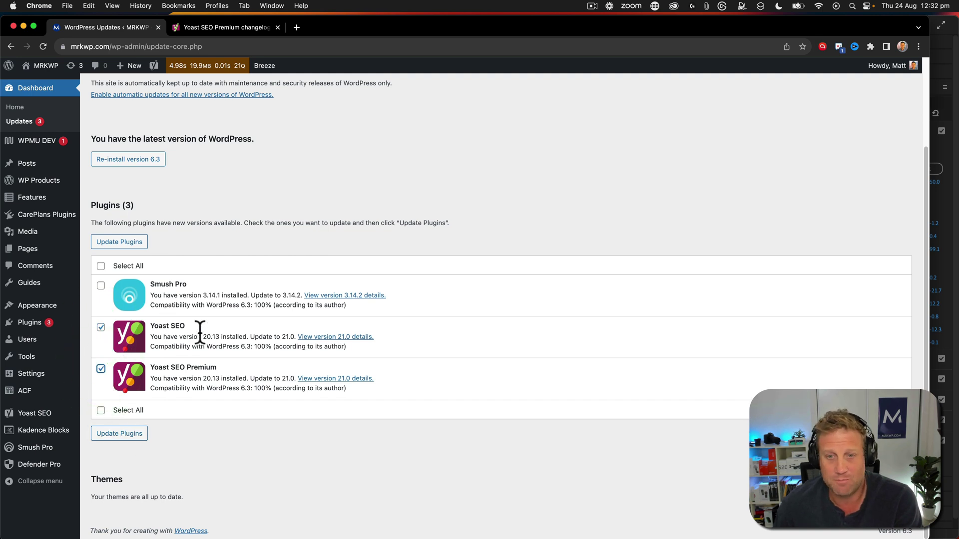
{"action": "left_click", "coordinate": [120, 434]}
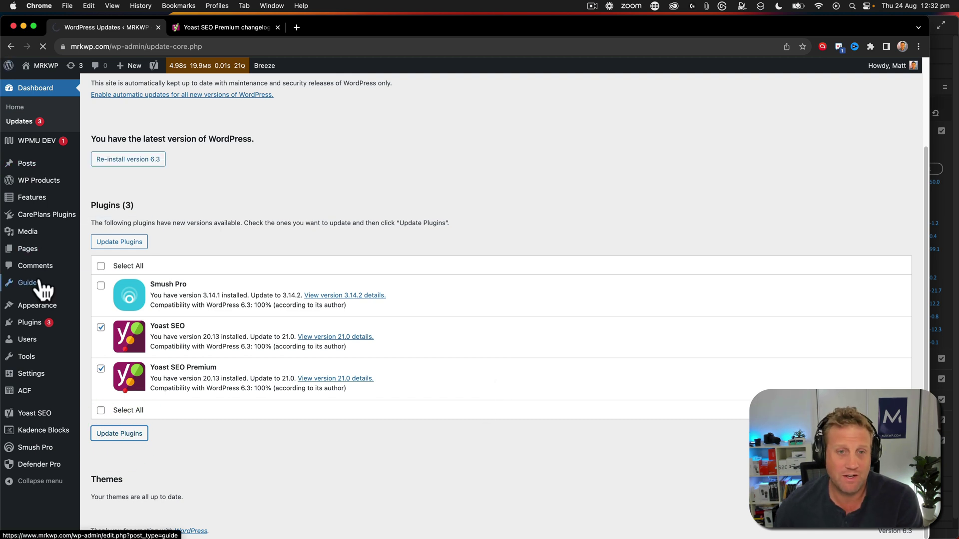
{"action": "left_click", "coordinate": [102, 164], "text": "super"}
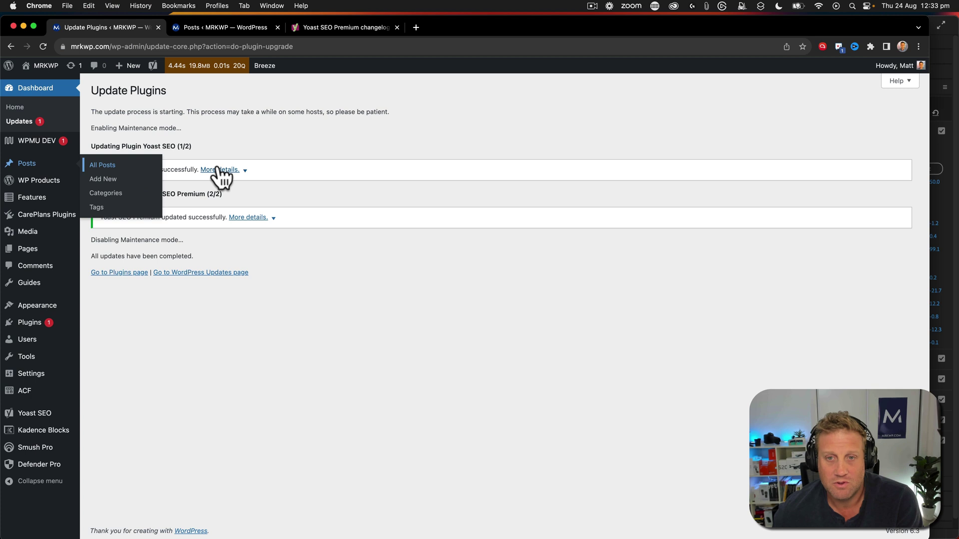
Open the 'Expert Tech SEO Analysis: Semrush VS Screaming Frog' post from the Posts list
{"action": "left_click", "coordinate": [228, 27]}
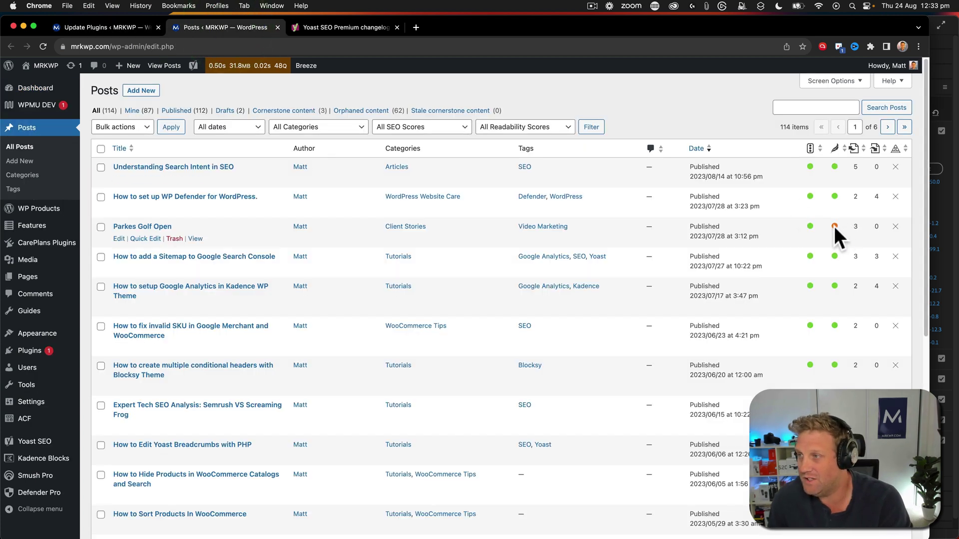
{"action": "scroll", "coordinate": [834, 226], "scroll_direction": "down", "scroll_amount": 1}
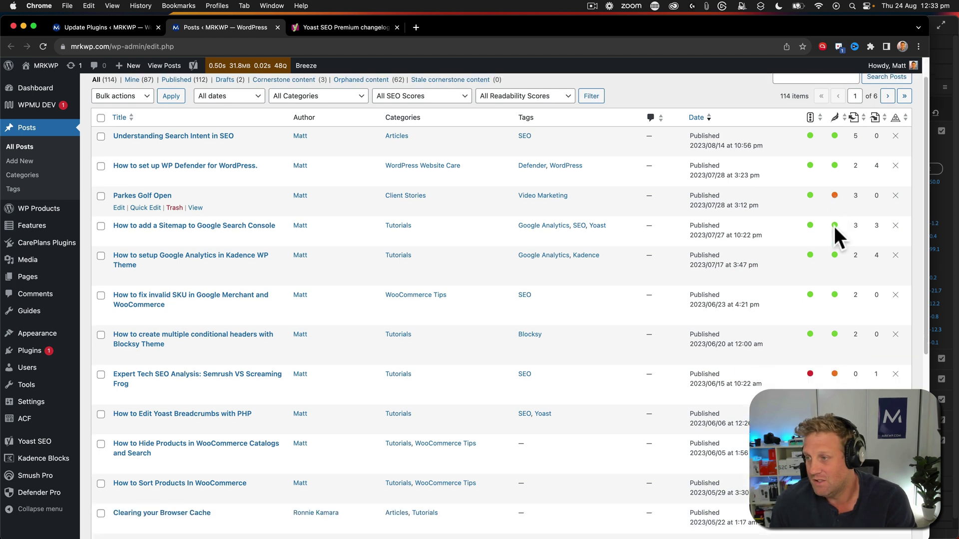
{"action": "left_click", "coordinate": [204, 374]}
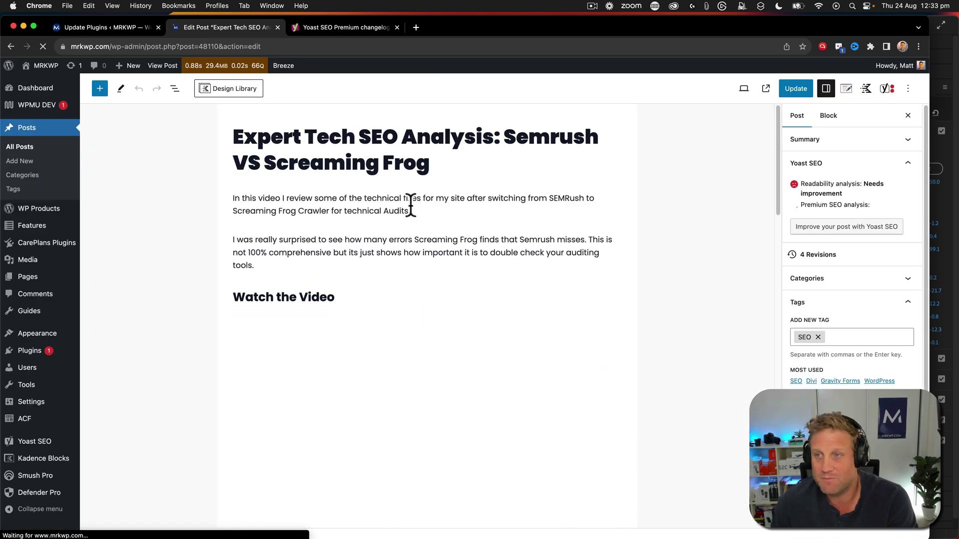
Collapse the Semrush SEO Writing Assistant and expand the Yoast SEO Premium panel below the post
{"action": "scroll", "coordinate": [653, 240], "scroll_direction": "down", "scroll_amount": 5}
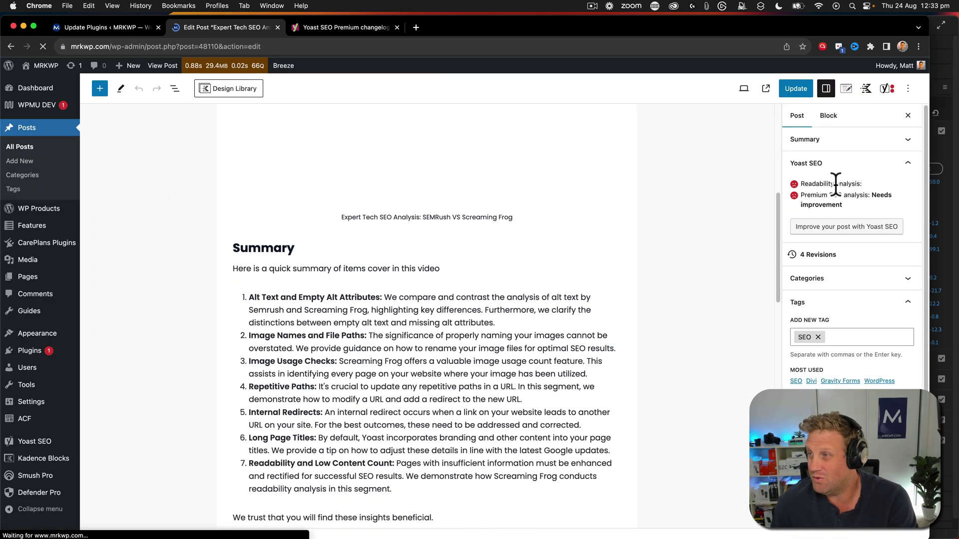
{"action": "scroll", "coordinate": [823, 187], "scroll_direction": "down", "scroll_amount": 1}
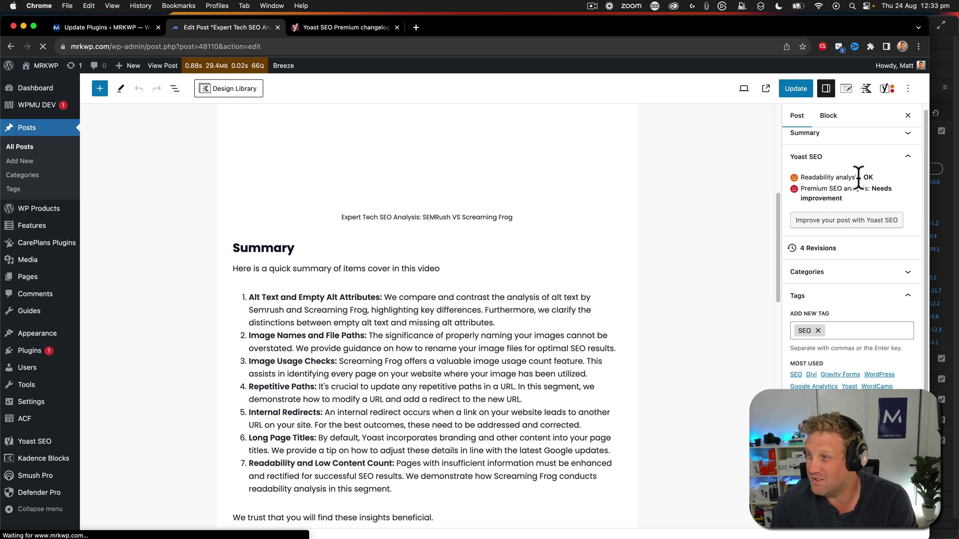
{"action": "scroll", "coordinate": [540, 272], "scroll_direction": "down", "scroll_amount": 10}
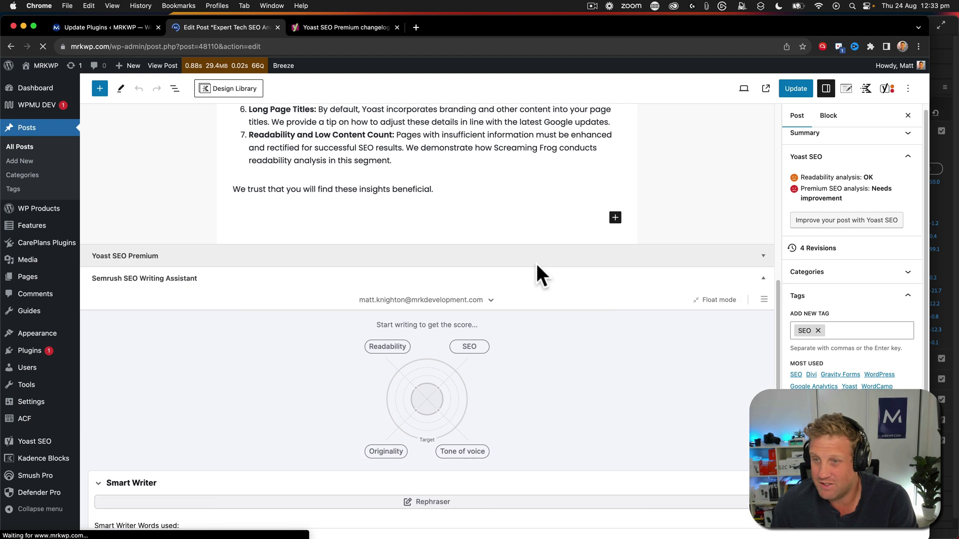
{"action": "left_click", "coordinate": [762, 181]}
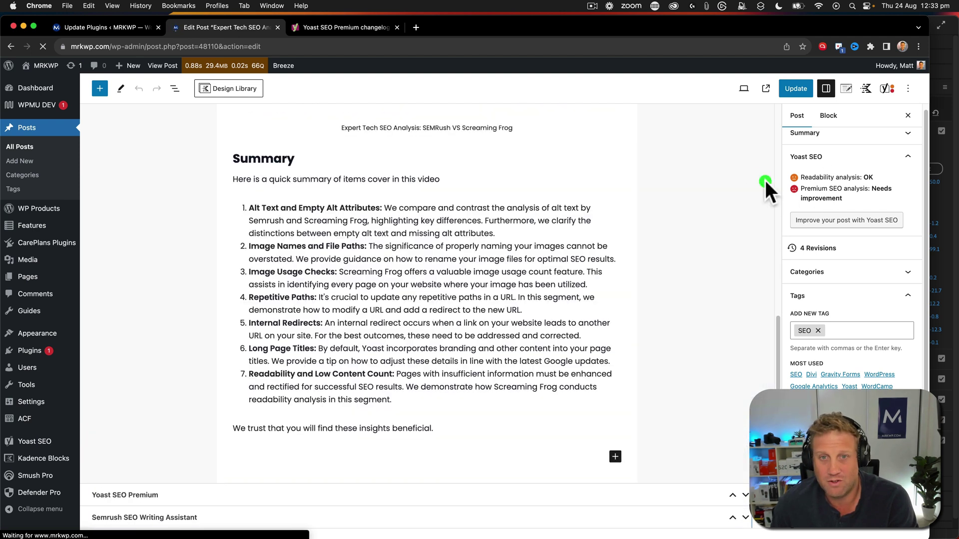
{"action": "left_click", "coordinate": [213, 492]}
{"action": "scroll", "coordinate": [335, 294], "scroll_direction": "down", "scroll_amount": 5}
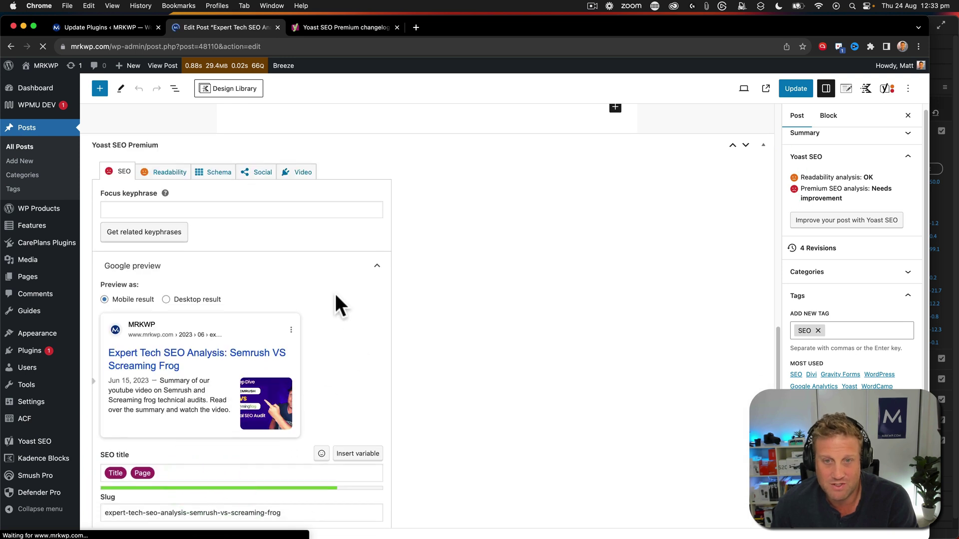
{"action": "scroll", "coordinate": [334, 294], "scroll_direction": "down", "scroll_amount": 2}
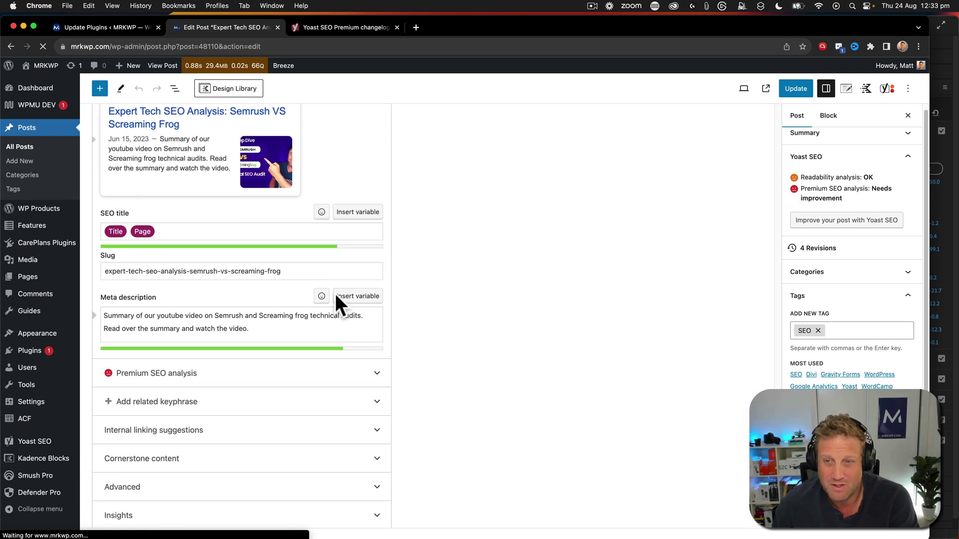
Check the Readability tab, then return to the SEO tab's Google preview and meta description
{"action": "left_click", "coordinate": [270, 327]}
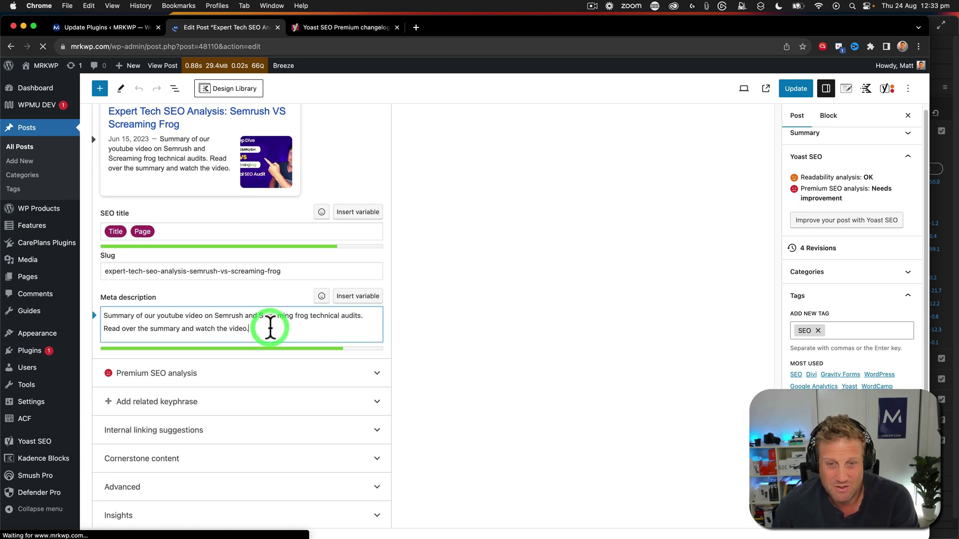
{"action": "left_click", "coordinate": [91, 315]}
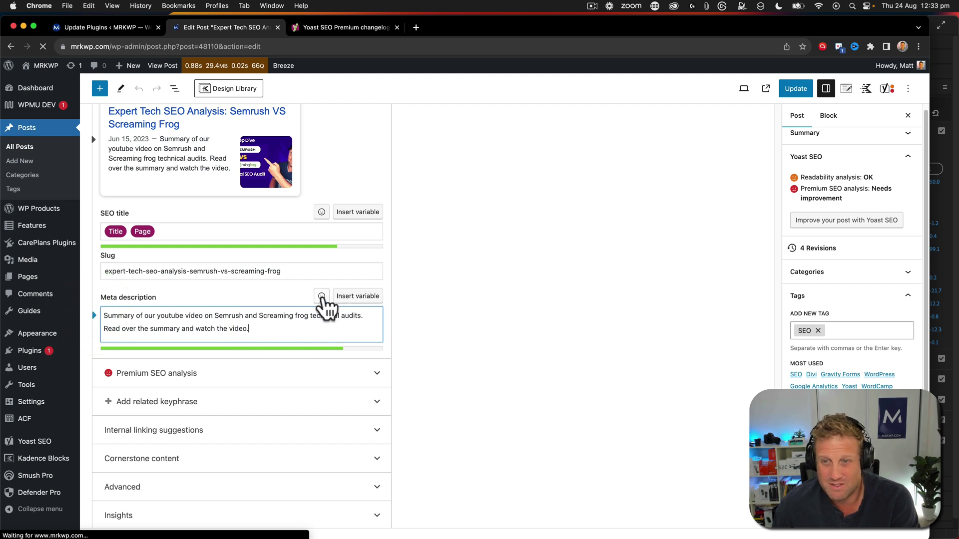
{"action": "scroll", "coordinate": [300, 320], "scroll_direction": "up", "scroll_amount": 10}
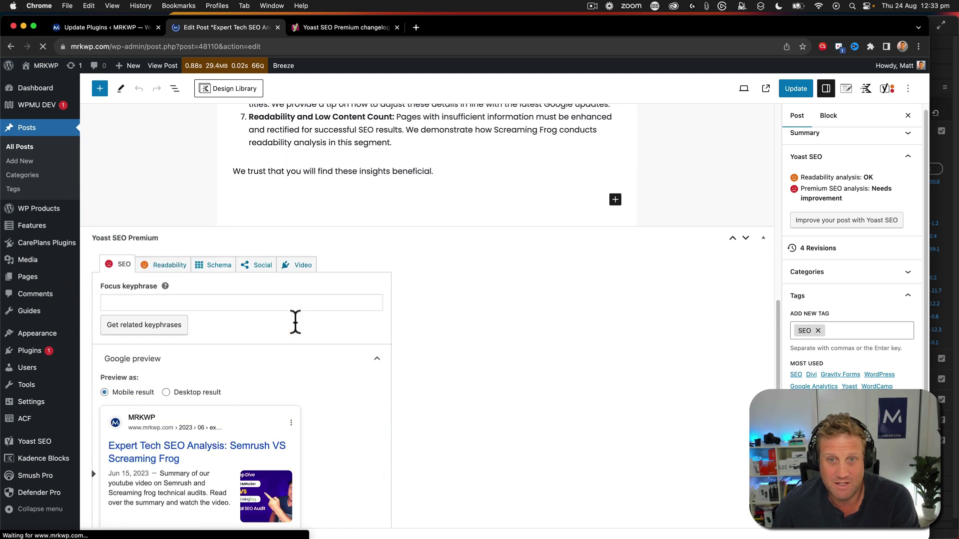
{"action": "left_click", "coordinate": [168, 266]}
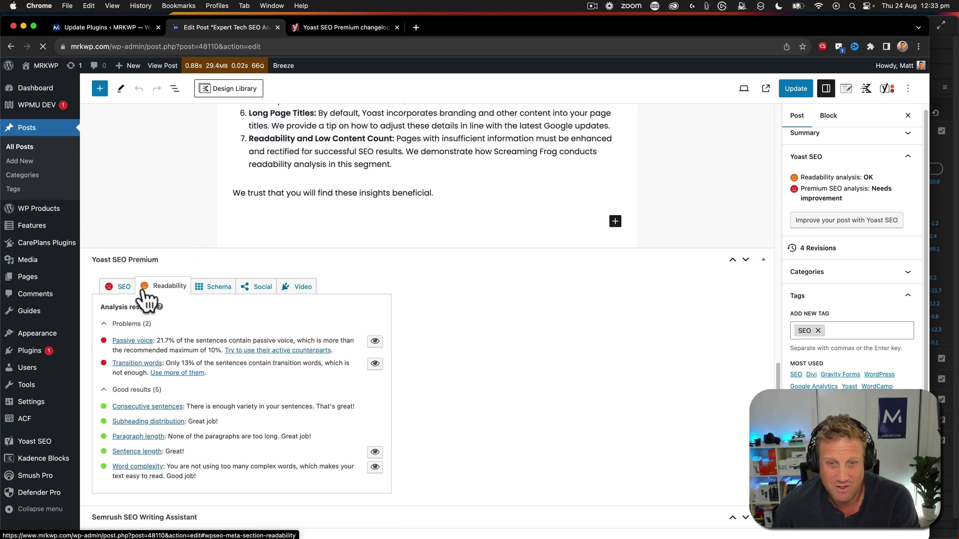
{"action": "left_click", "coordinate": [123, 286]}
{"action": "scroll", "coordinate": [222, 381], "scroll_direction": "down", "scroll_amount": 10}
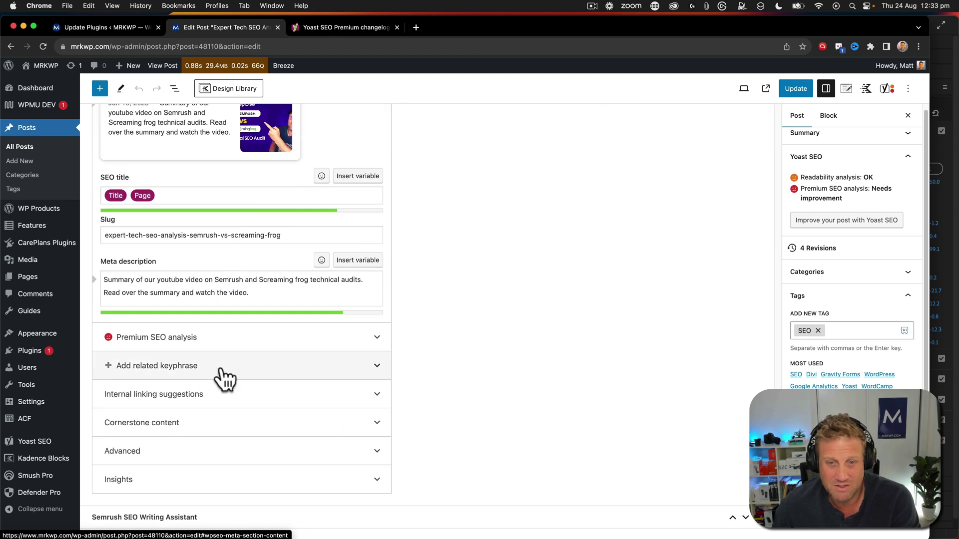
{"action": "scroll", "coordinate": [223, 380], "scroll_direction": "up", "scroll_amount": 2}
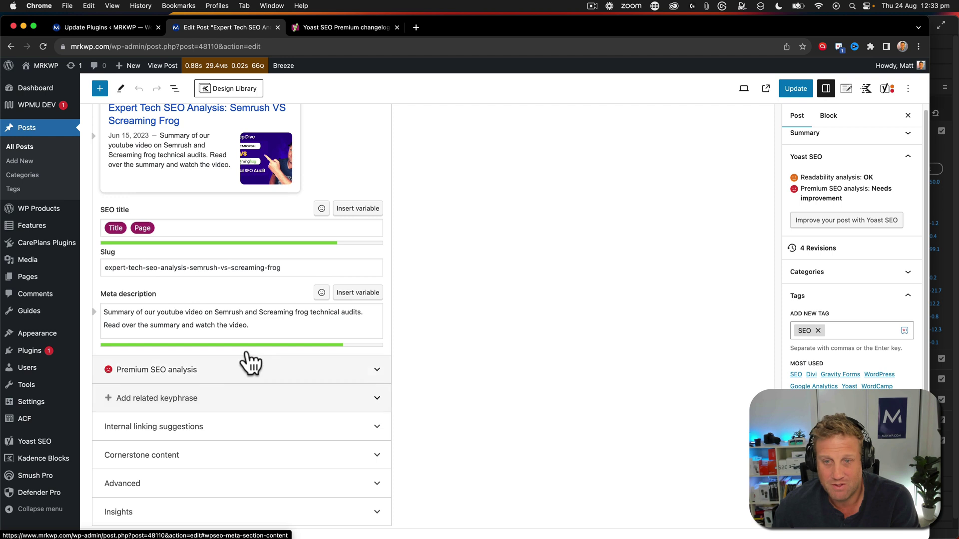
{"action": "left_click", "coordinate": [260, 320]}
{"action": "scroll", "coordinate": [280, 337], "scroll_direction": "up", "scroll_amount": 5}
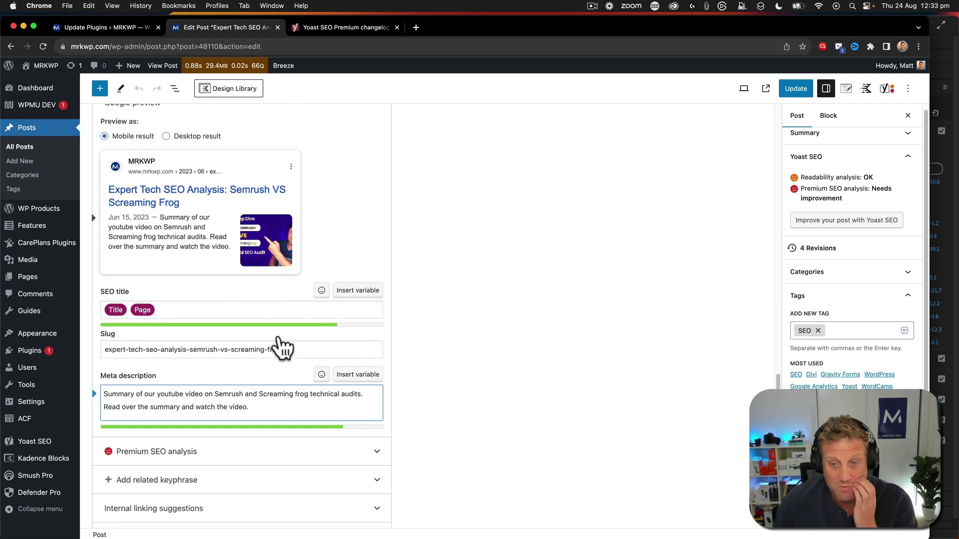
{"action": "scroll", "coordinate": [211, 374], "scroll_direction": "up", "scroll_amount": 8}
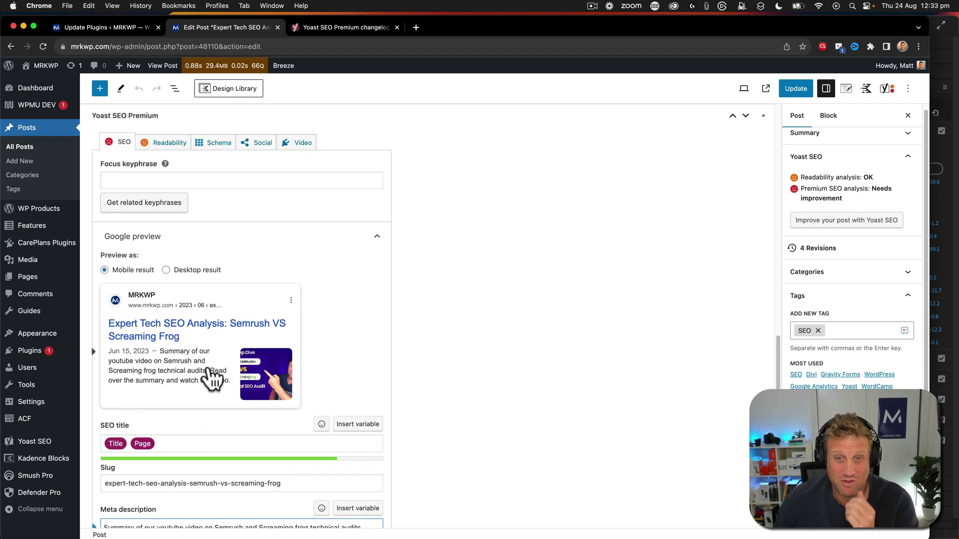
Enter 'Semrush VS Screaming Frog' as the focus keyphrase, then move into the SEO title field
{"action": "left_click", "coordinate": [133, 179]}
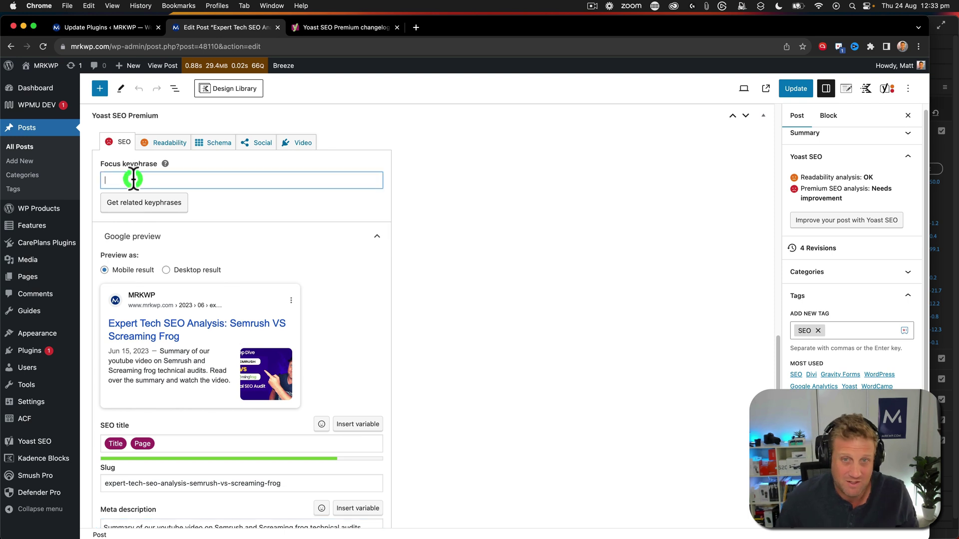
{"action": "type", "text": "Semrush VS Screaming Frog"}
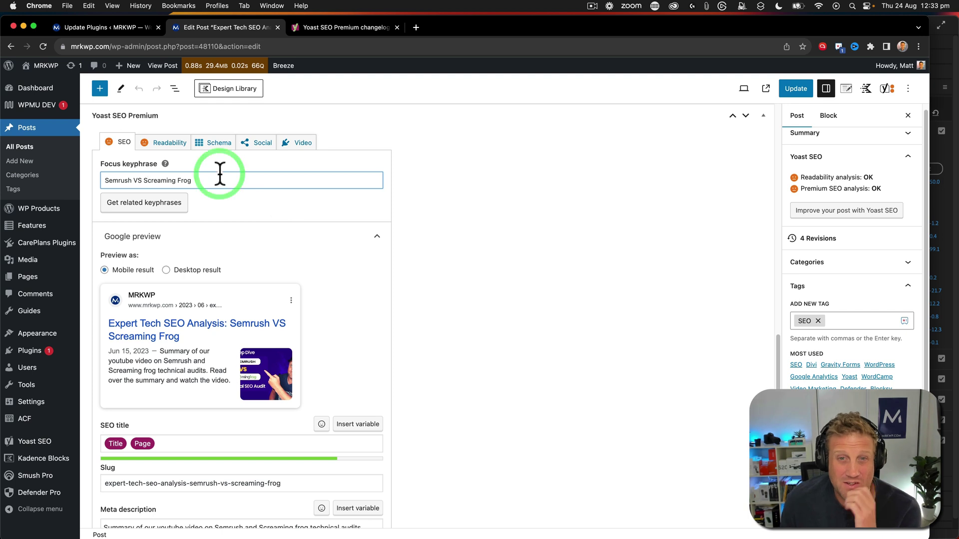
{"action": "scroll", "coordinate": [228, 207], "scroll_direction": "down", "scroll_amount": 3}
{"action": "left_click", "coordinate": [163, 364]}
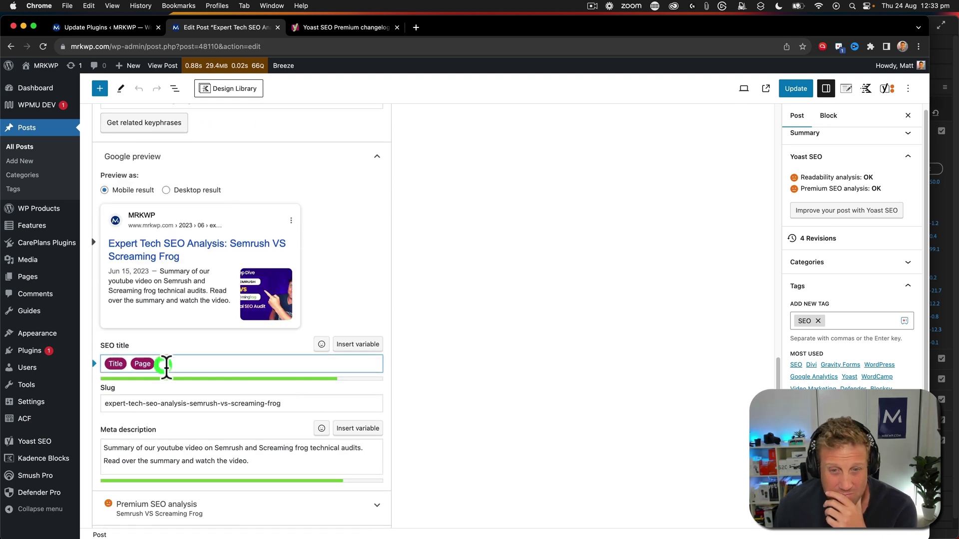
{"action": "scroll", "coordinate": [169, 365], "scroll_direction": "down", "scroll_amount": 1}
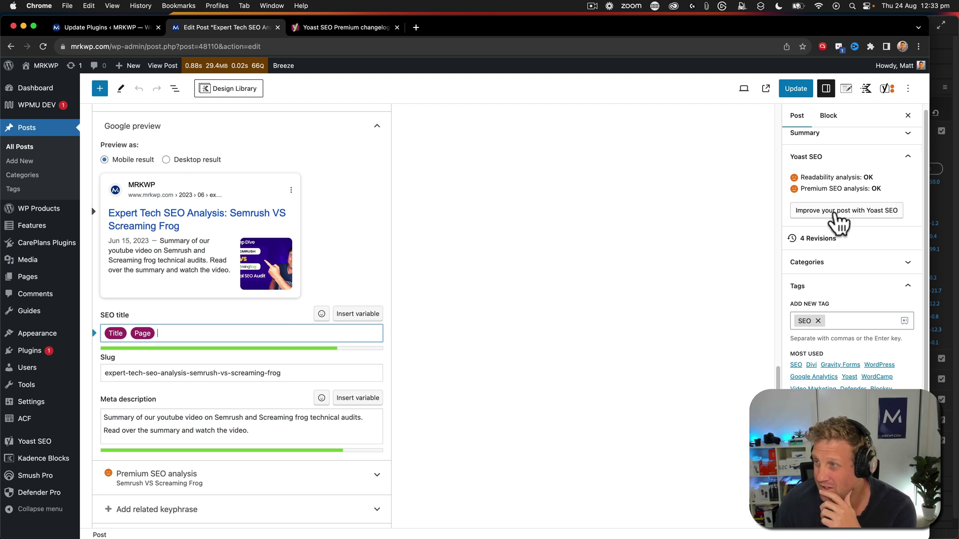
Review Yoast readability: 21.7% passive voice, 13% transition words, and five good results
{"action": "left_click", "coordinate": [833, 212]}
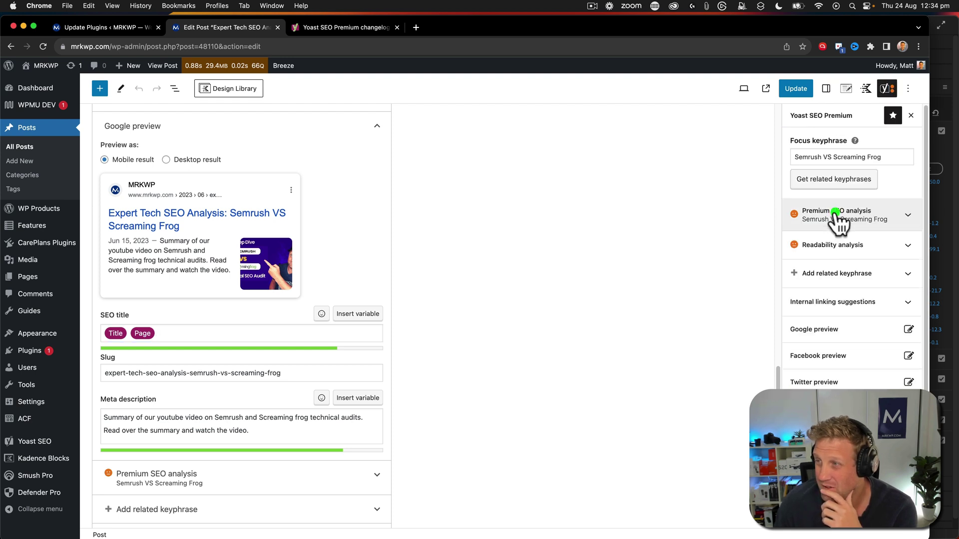
{"action": "left_click", "coordinate": [909, 215]}
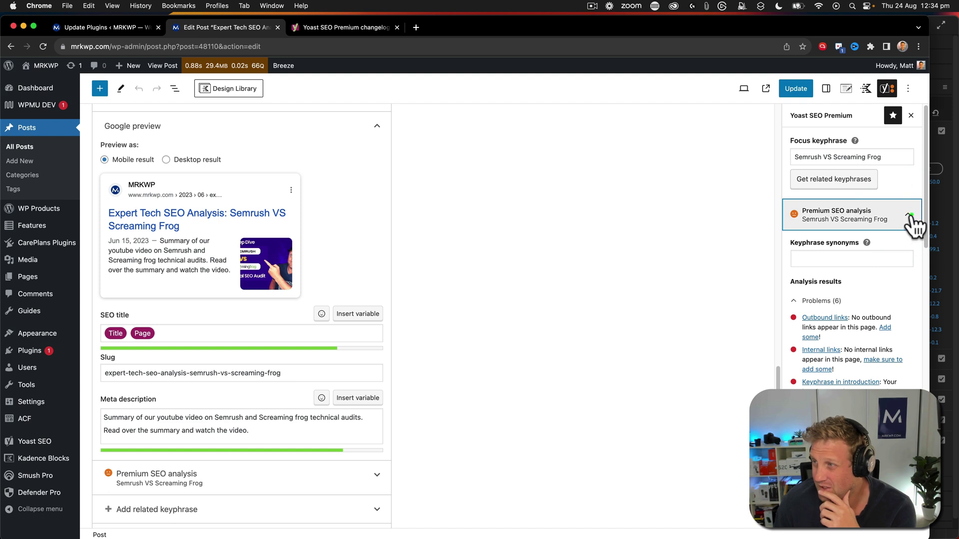
{"action": "left_click", "coordinate": [909, 214]}
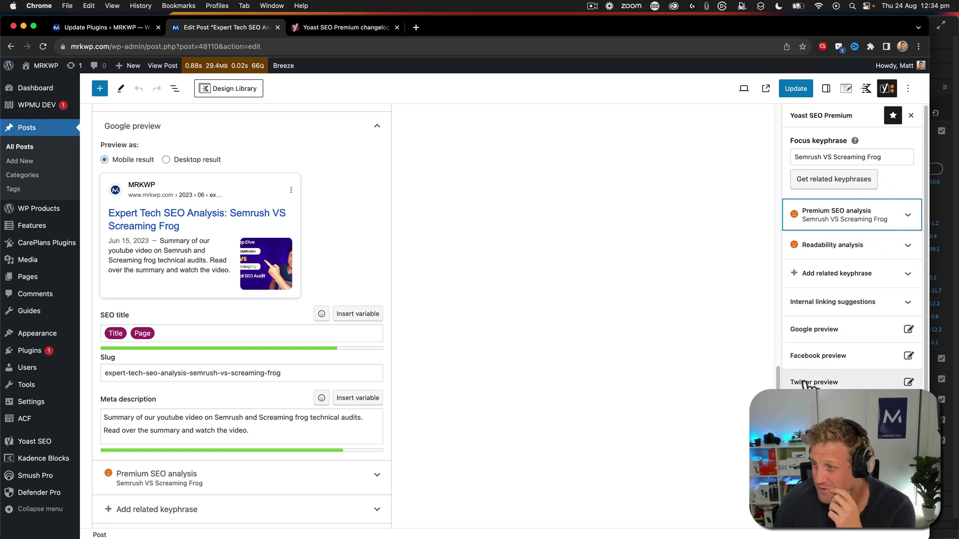
{"action": "left_click", "coordinate": [830, 246]}
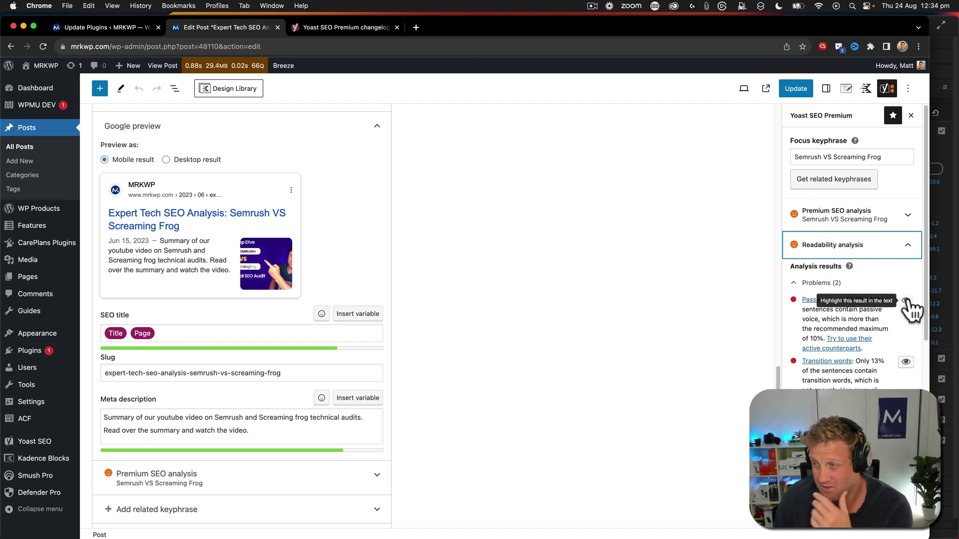
{"action": "scroll", "coordinate": [863, 304], "scroll_direction": "down", "scroll_amount": 5}
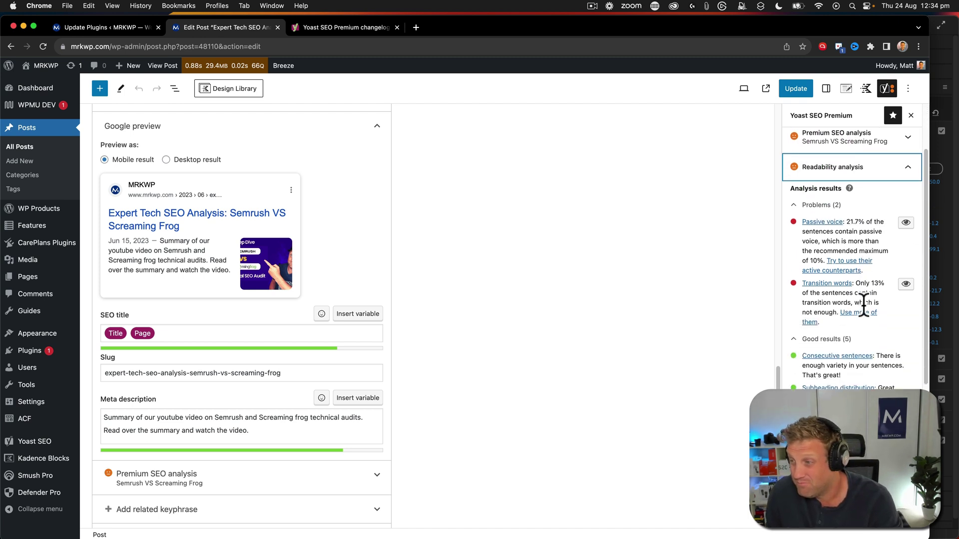
{"action": "scroll", "coordinate": [863, 304], "scroll_direction": "down", "scroll_amount": 2}
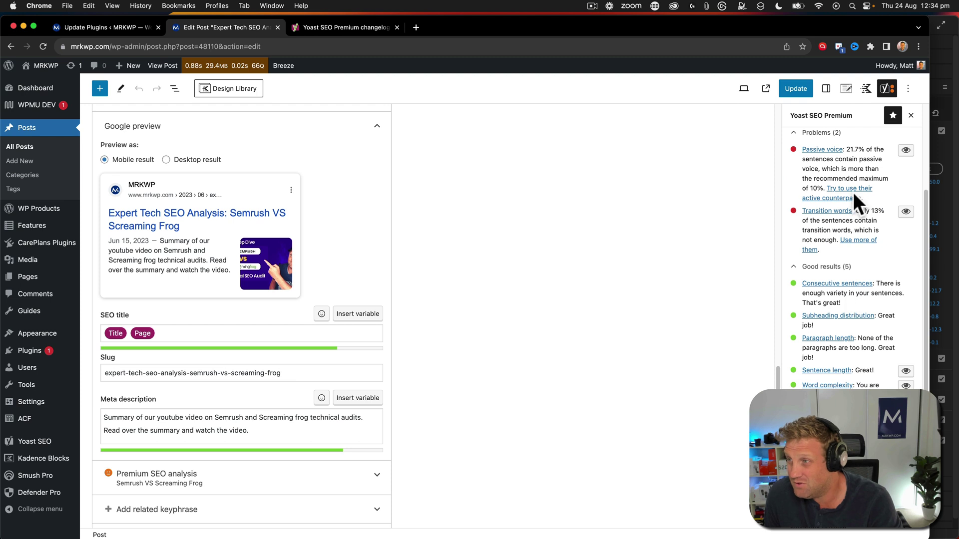
{"action": "scroll", "coordinate": [836, 342], "scroll_direction": "down", "scroll_amount": 7}
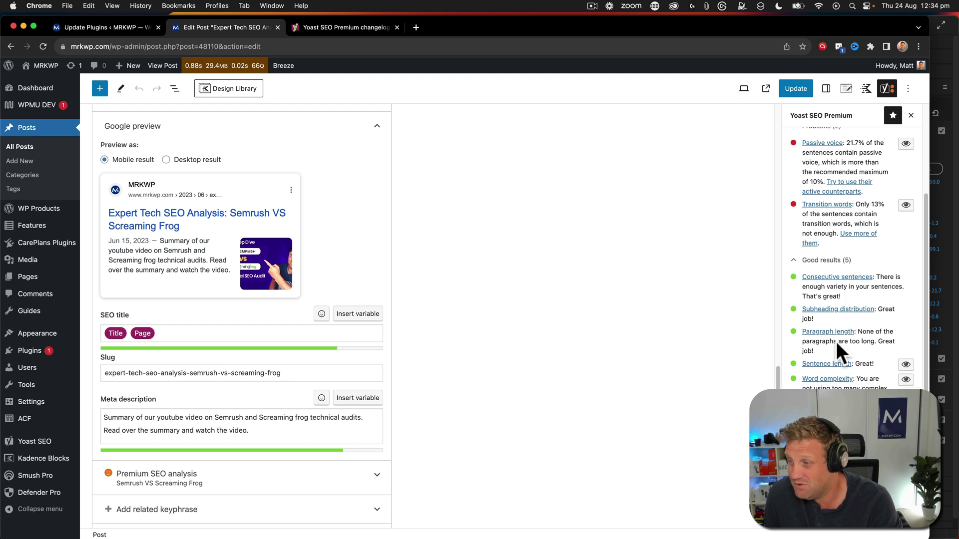
Select the full existing meta description text in the Yoast panel
{"action": "left_click", "coordinate": [323, 372]}
{"action": "scroll", "coordinate": [243, 380], "scroll_direction": "down", "scroll_amount": 2}
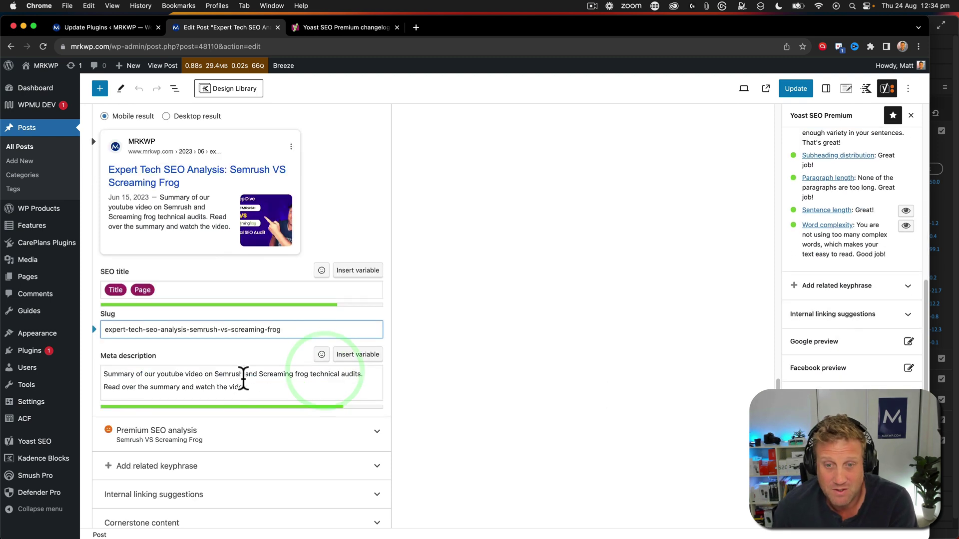
{"action": "left_click", "coordinate": [255, 387]}
{"action": "scroll", "coordinate": [257, 388], "scroll_direction": "down", "scroll_amount": 5}
{"action": "left_click", "coordinate": [202, 332]}
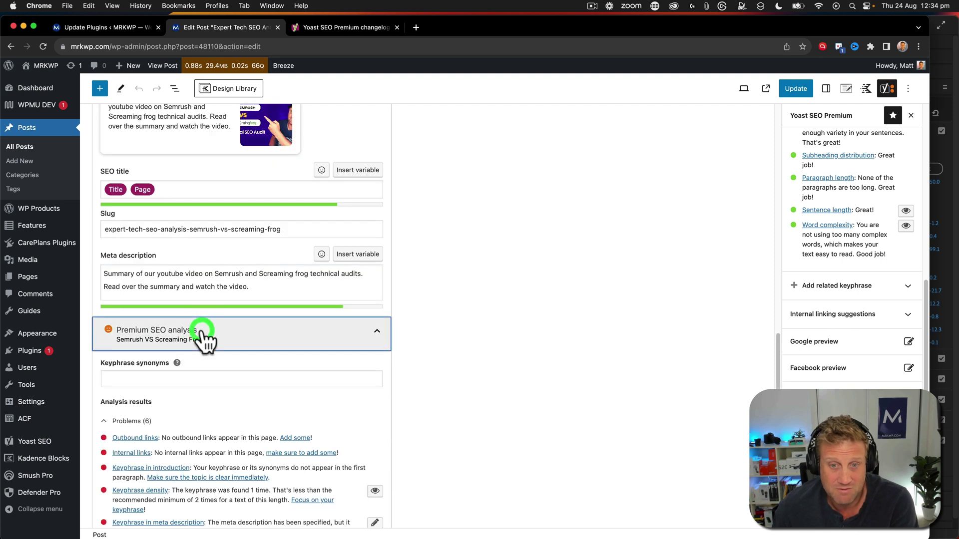
{"action": "left_click", "coordinate": [202, 331]}
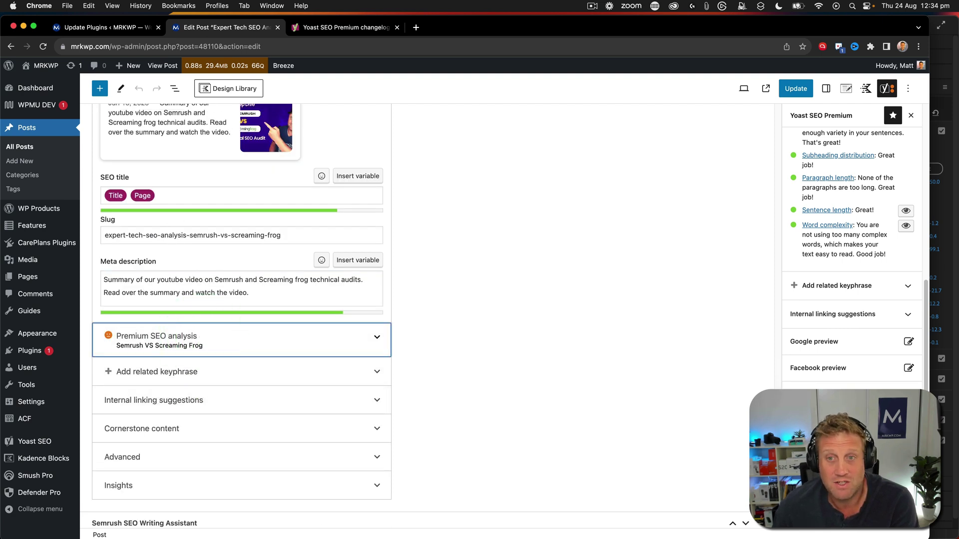
{"action": "left_click_drag", "start_coordinate": [272, 329], "coordinate": [66, 306]}
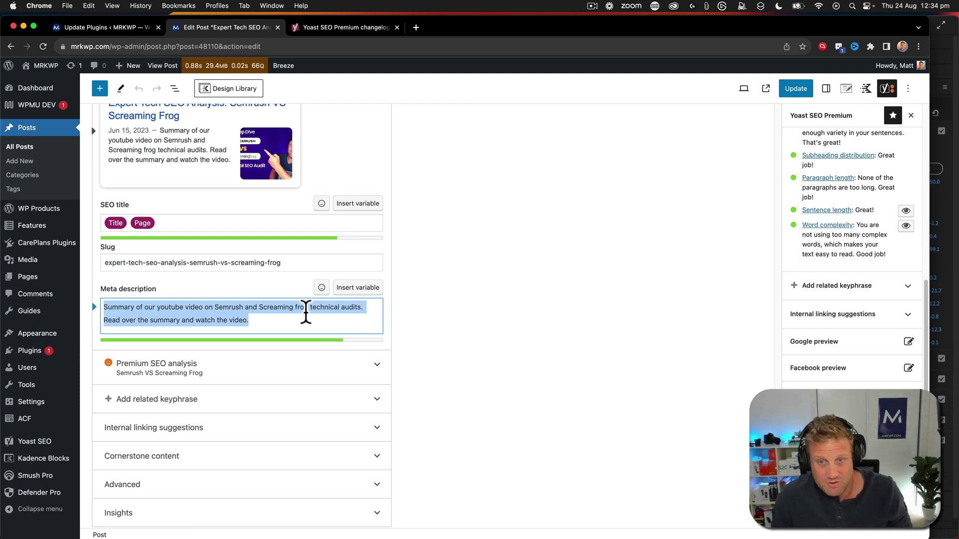
{"action": "left_click", "coordinate": [167, 311]}
{"action": "left_click_drag", "start_coordinate": [256, 321], "coordinate": [95, 304]}
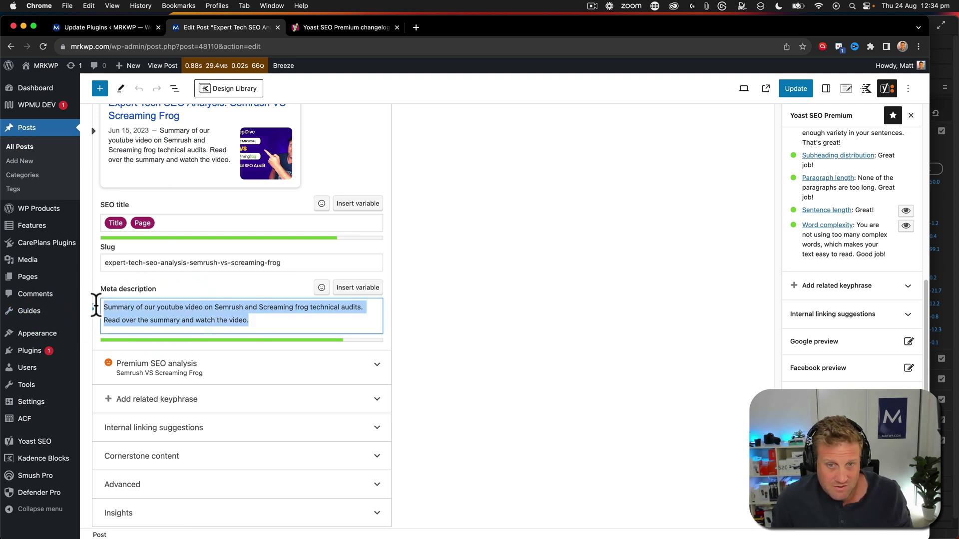
Cut the meta description out so the field is empty, and Update the post
{"action": "right_click", "coordinate": [97, 306]}
{"action": "left_click", "coordinate": [142, 347]}
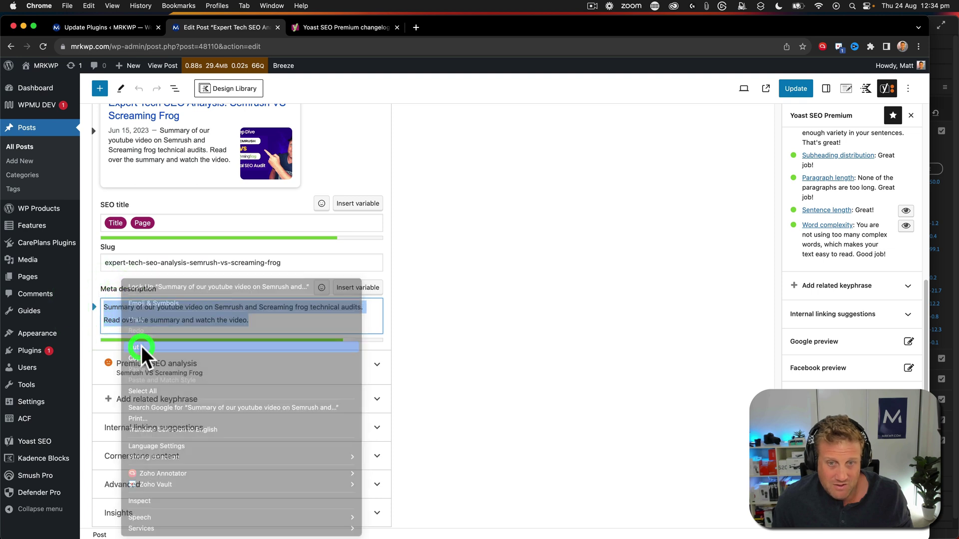
{"action": "left_click", "coordinate": [182, 314]}
{"action": "left_click", "coordinate": [481, 301]}
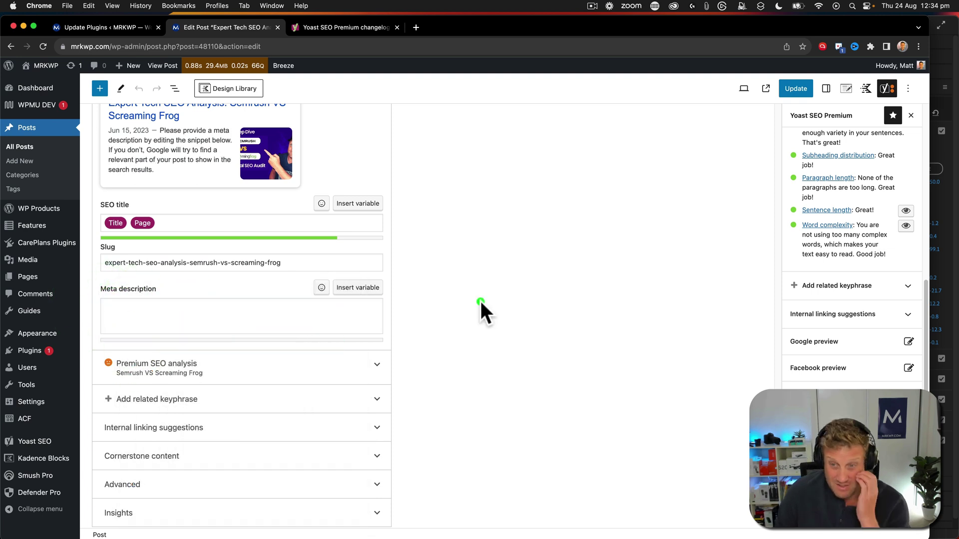
{"action": "left_click", "coordinate": [796, 90]}
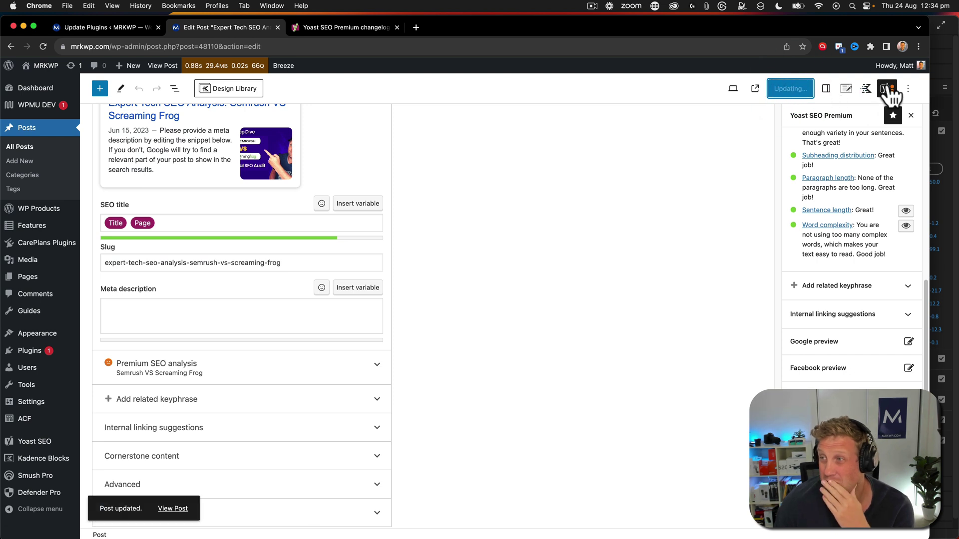
{"action": "left_click", "coordinate": [148, 313]}
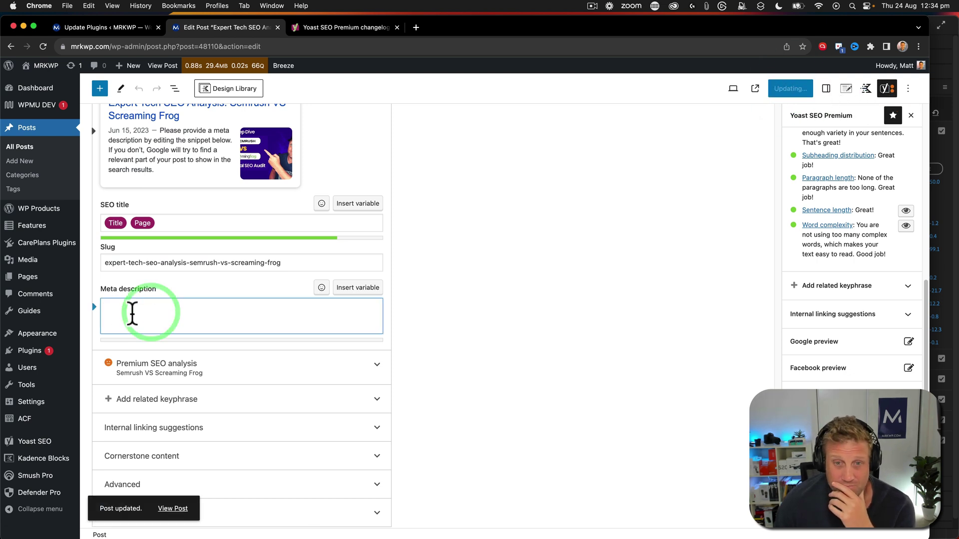
{"action": "left_click", "coordinate": [355, 294]}
{"action": "left_click", "coordinate": [353, 293]}
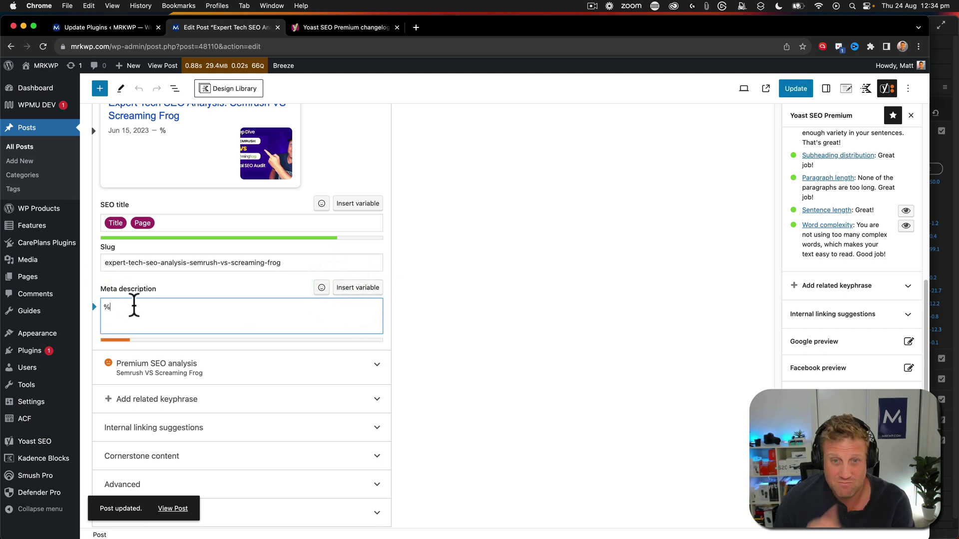
{"action": "key", "text": "BackSpace"}
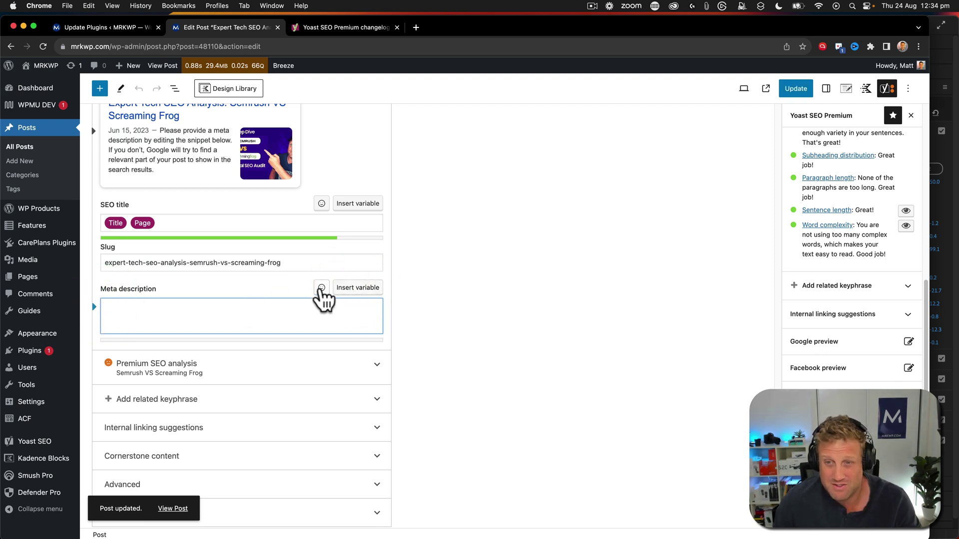
{"action": "left_click", "coordinate": [321, 290]}
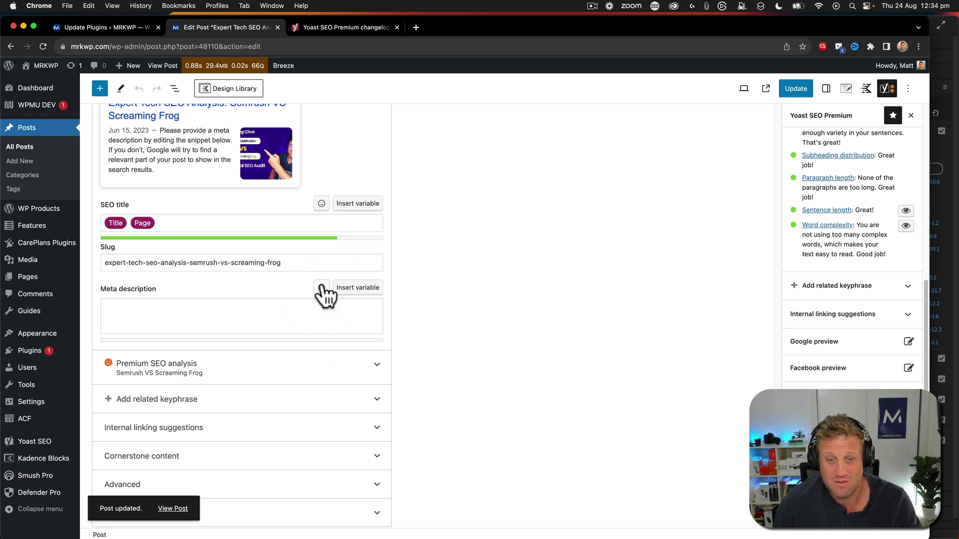
{"action": "left_click", "coordinate": [170, 320]}
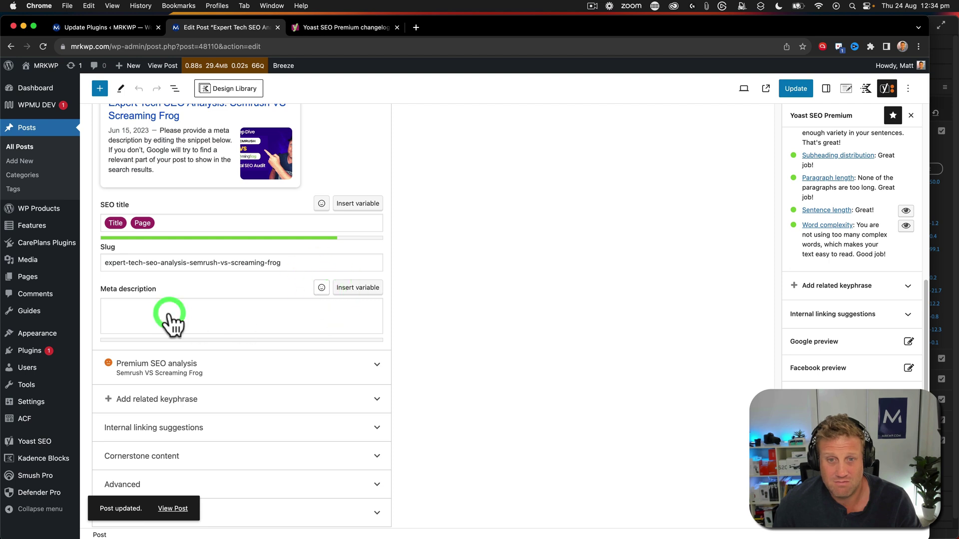
{"action": "left_click", "coordinate": [321, 289]}
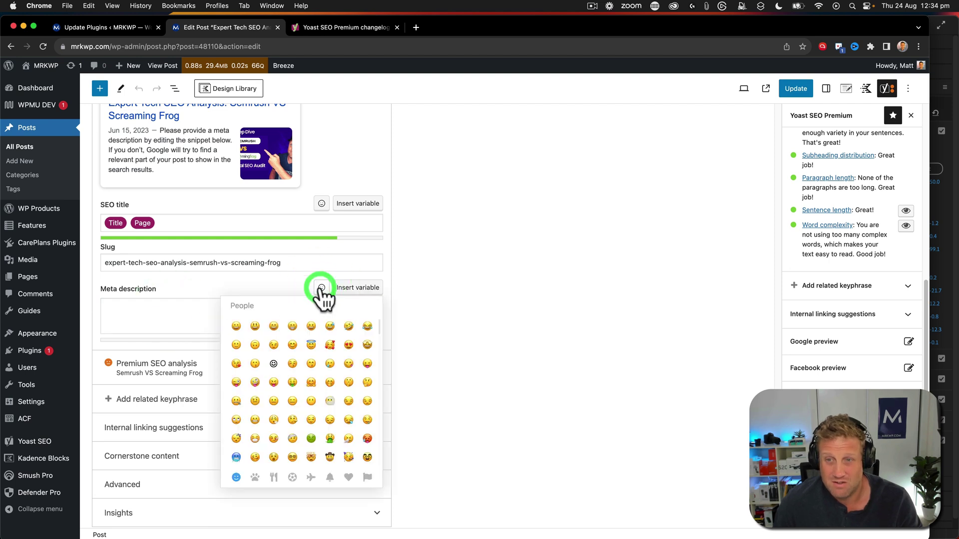
{"action": "left_click", "coordinate": [257, 284]}
Reload the post editor and open the Yoast SEO panel via 'Improve your post with Yoast SEO'
{"action": "scroll", "coordinate": [220, 381], "scroll_direction": "down", "scroll_amount": 1}
{"action": "scroll", "coordinate": [222, 382], "scroll_direction": "up", "scroll_amount": 6}
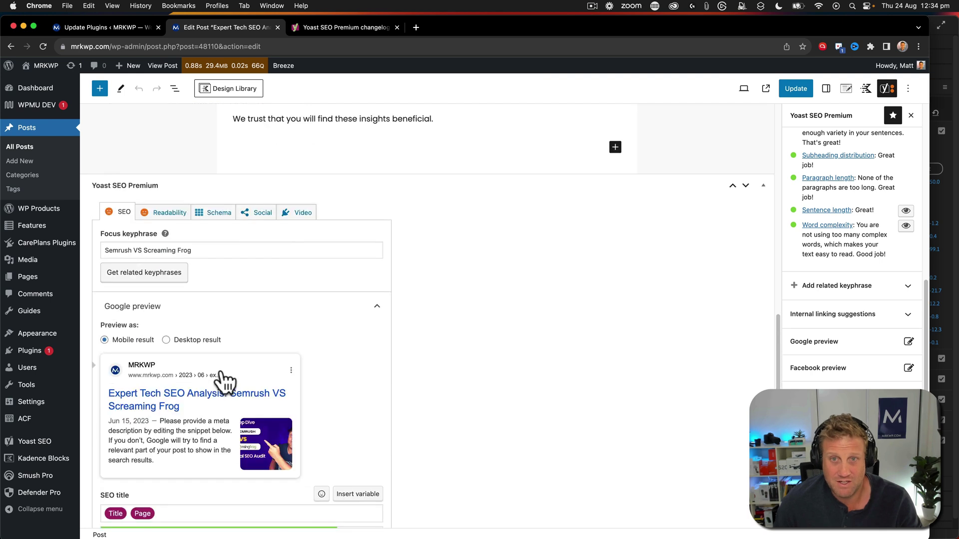
{"action": "scroll", "coordinate": [225, 382], "scroll_direction": "down", "scroll_amount": 1}
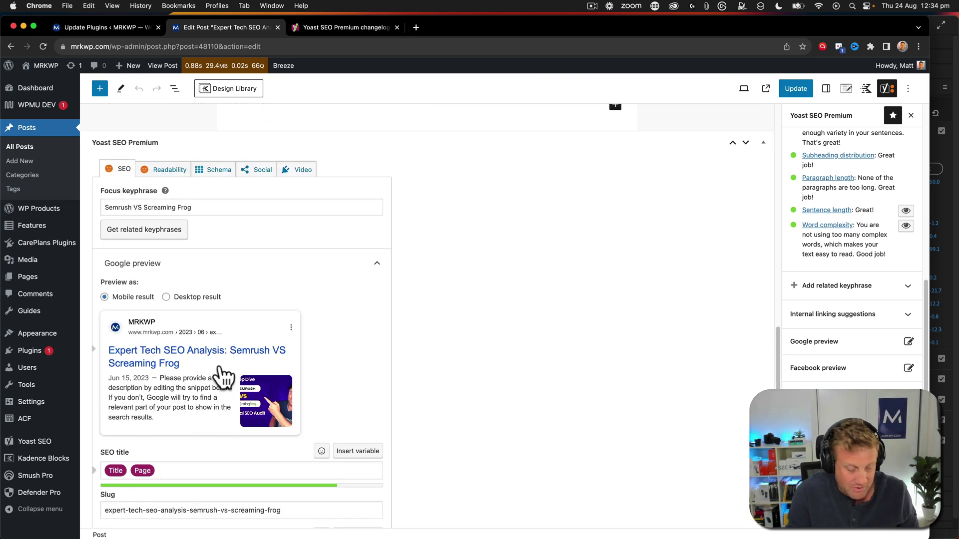
{"action": "key", "text": "super+r"}
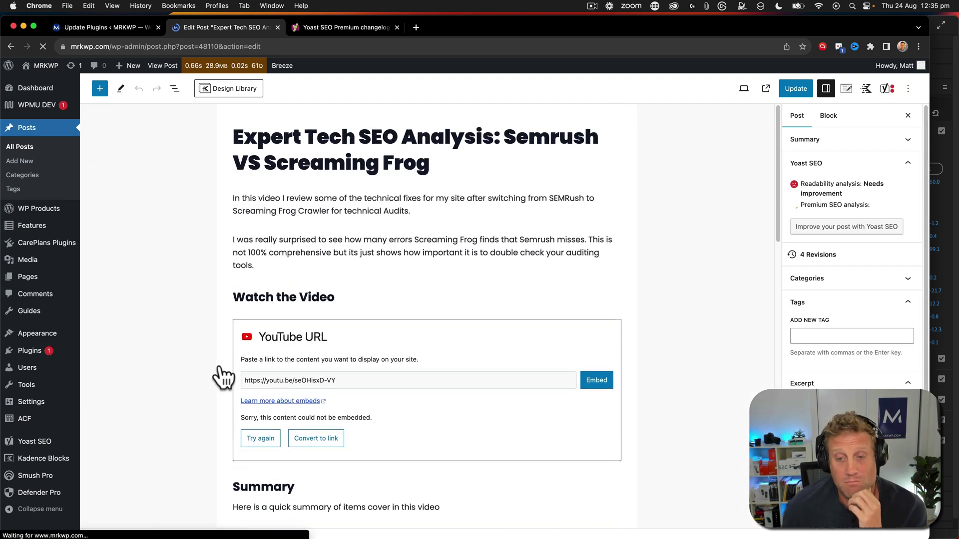
{"action": "left_click", "coordinate": [858, 228]}
Check the empty meta description and SEO title fields, then return to the changelog
{"action": "scroll", "coordinate": [624, 349], "scroll_direction": "down", "scroll_amount": 15}
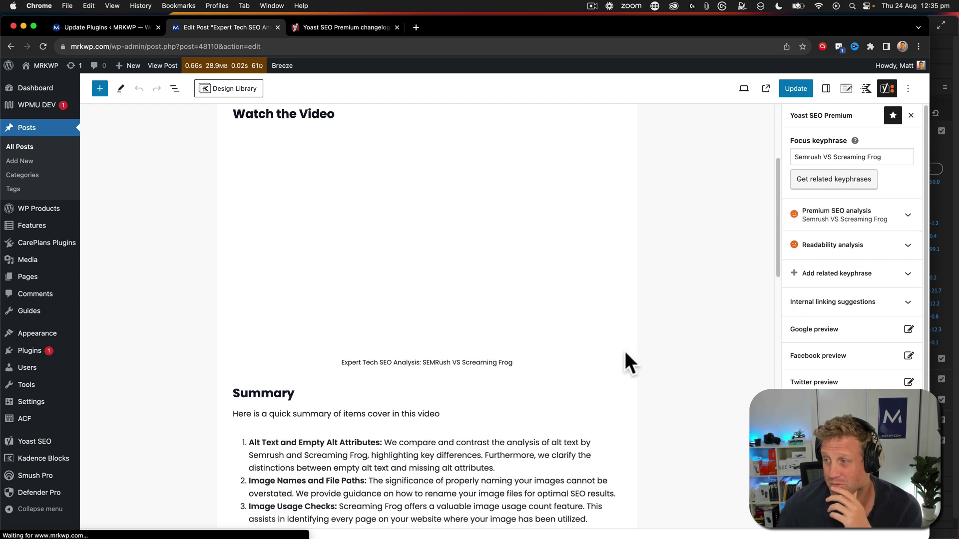
{"action": "scroll", "coordinate": [203, 304], "scroll_direction": "up", "scroll_amount": 2}
{"action": "left_click", "coordinate": [128, 338]}
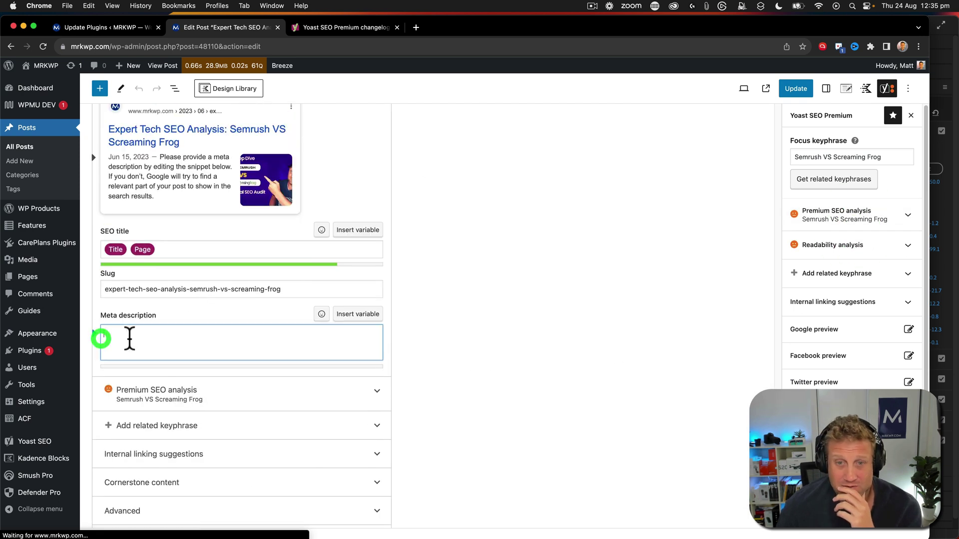
{"action": "left_click", "coordinate": [192, 250]}
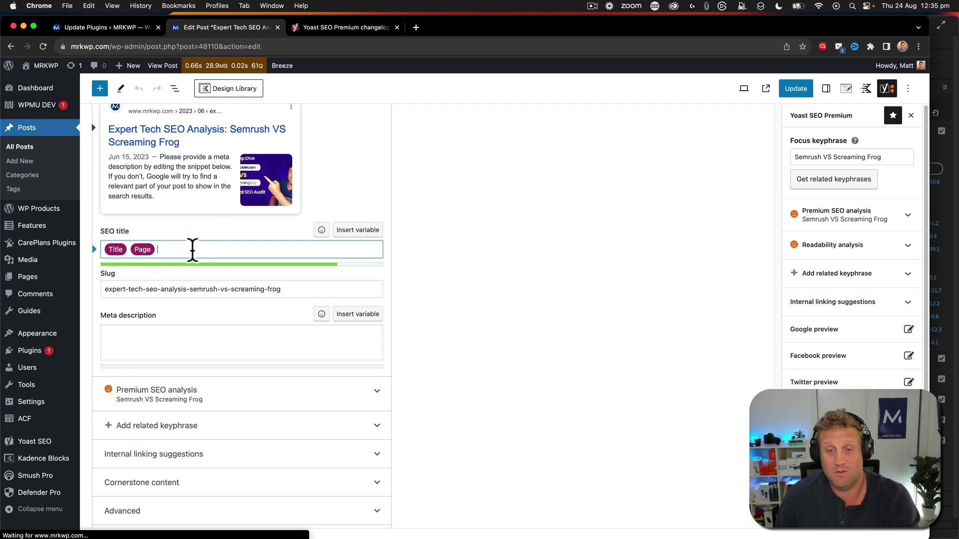
{"action": "left_click", "coordinate": [324, 32]}
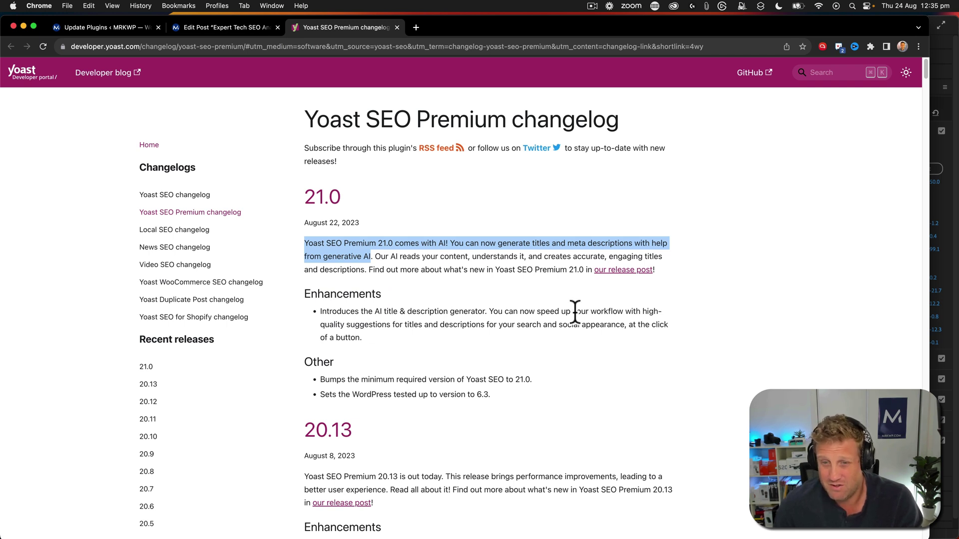
Follow the 21.0 entry's 'our release post' link to the release article
{"action": "left_click", "coordinate": [615, 270]}
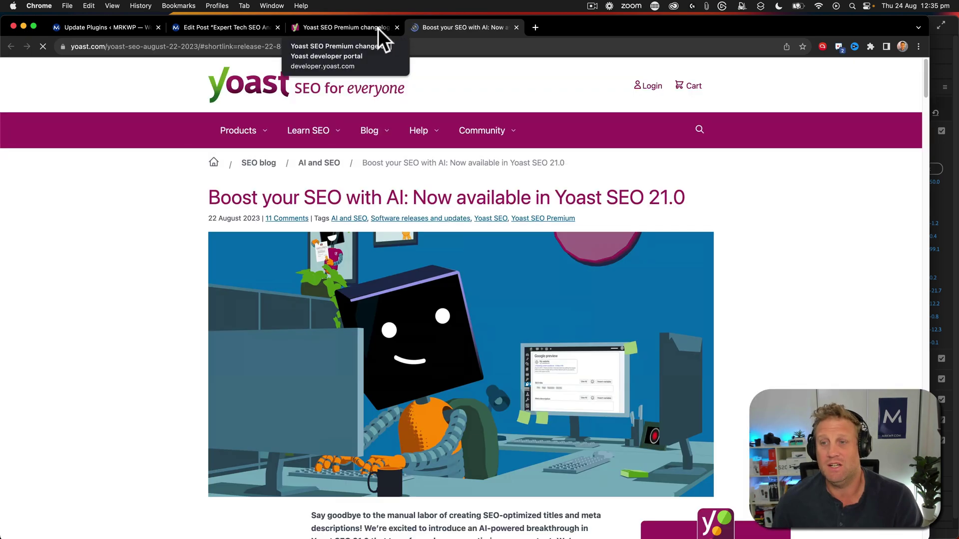
Scroll through the 'Boost your SEO with AI' article and back up to 'How does it work?'
{"action": "mouse_move", "coordinate": [382, 130]}
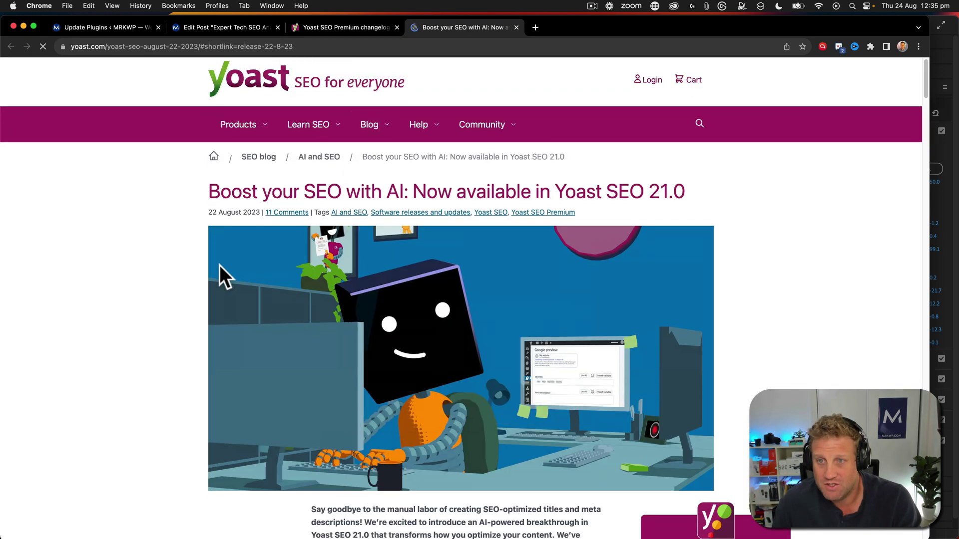
{"action": "scroll", "coordinate": [220, 270], "scroll_direction": "down", "scroll_amount": 15}
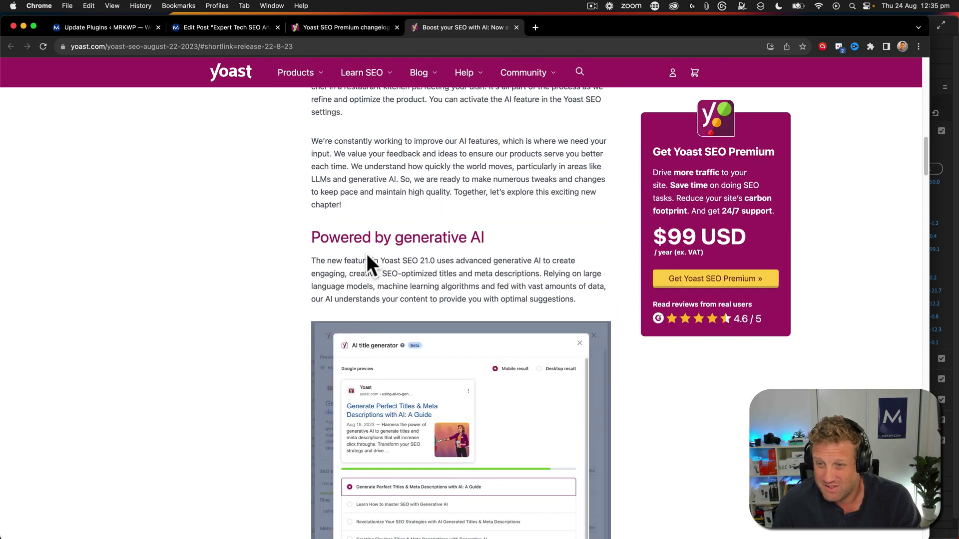
{"action": "scroll", "coordinate": [369, 255], "scroll_direction": "down", "scroll_amount": 3}
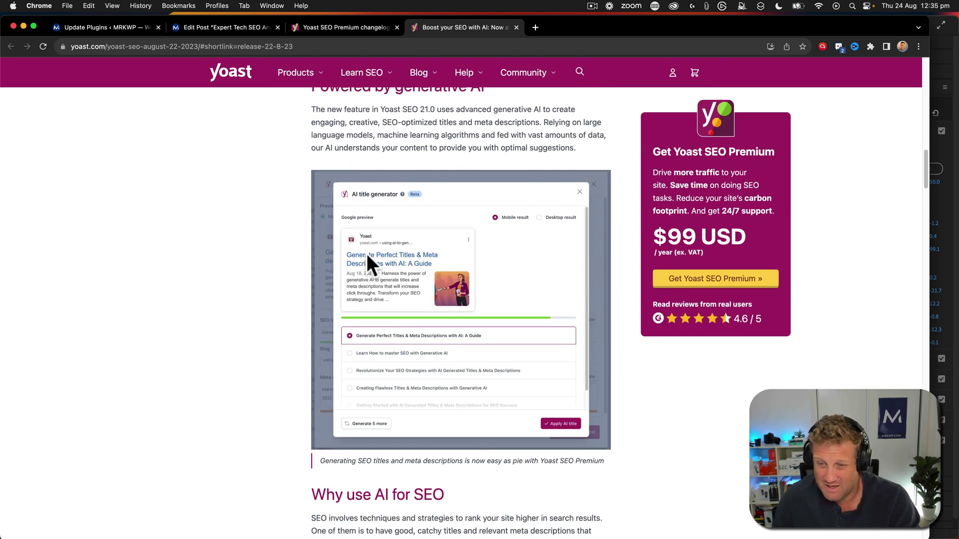
{"action": "scroll", "coordinate": [367, 254], "scroll_direction": "up", "scroll_amount": 3}
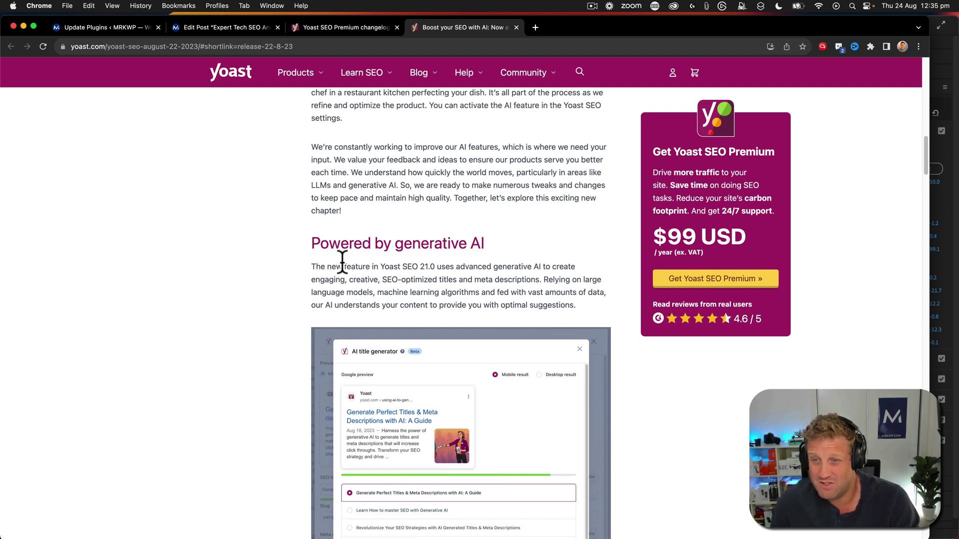
{"action": "scroll", "coordinate": [342, 260], "scroll_direction": "down", "scroll_amount": 2}
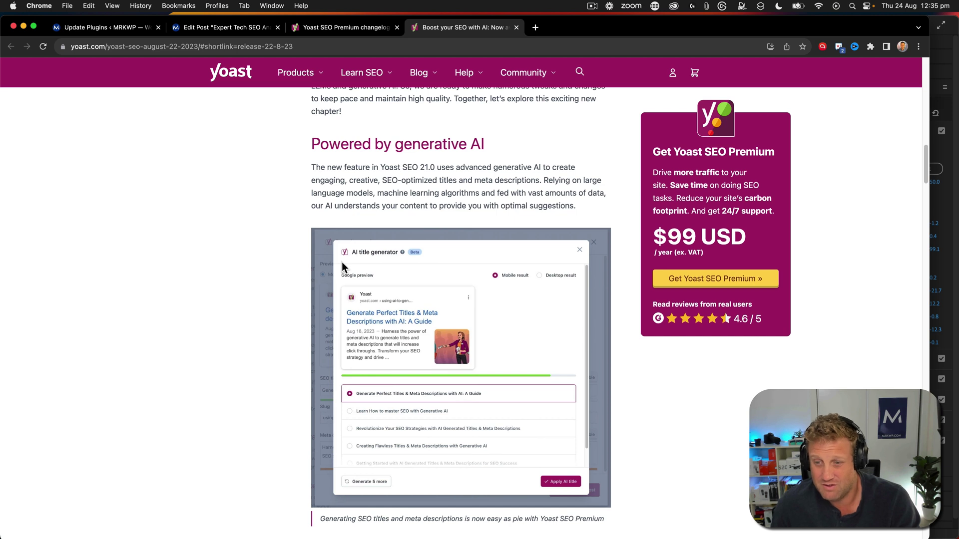
{"action": "scroll", "coordinate": [342, 262], "scroll_direction": "down", "scroll_amount": 13}
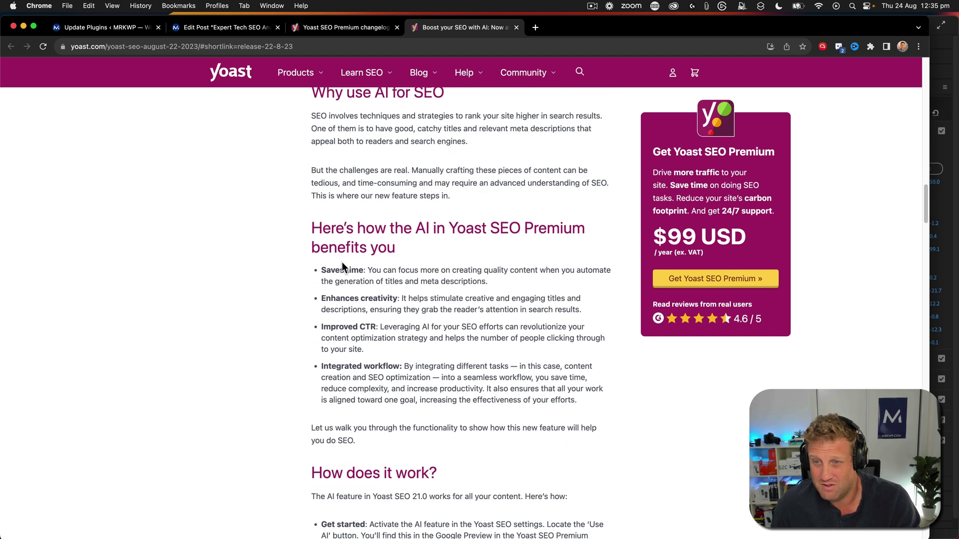
{"action": "scroll", "coordinate": [342, 262], "scroll_direction": "down", "scroll_amount": 3}
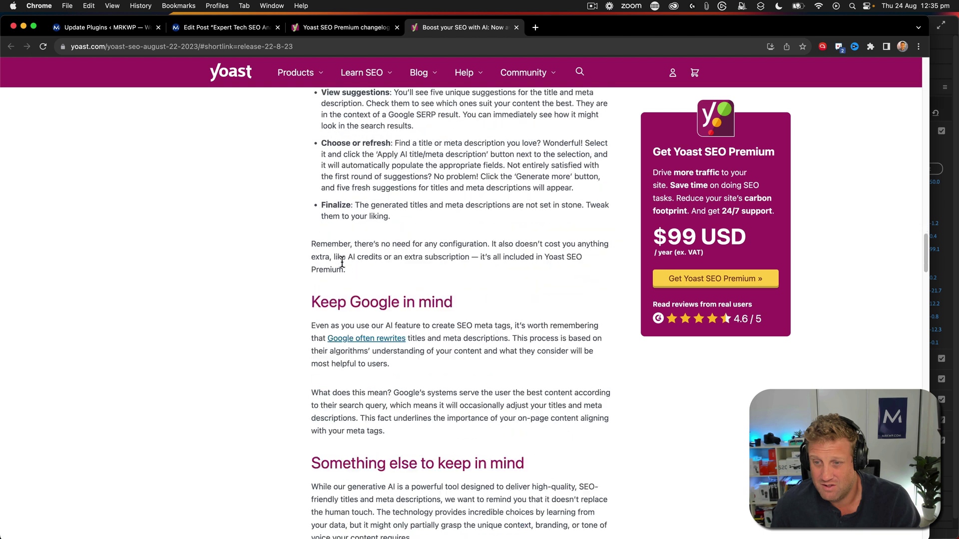
{"action": "scroll", "coordinate": [342, 261], "scroll_direction": "down", "scroll_amount": 12}
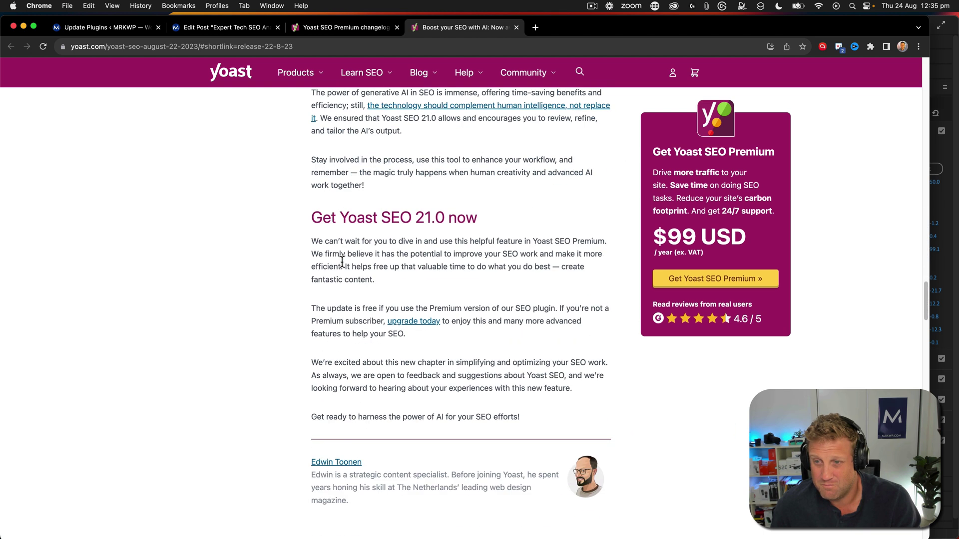
{"action": "scroll", "coordinate": [342, 262], "scroll_direction": "down", "scroll_amount": 1}
{"action": "scroll", "coordinate": [342, 262], "scroll_direction": "up", "scroll_amount": 3}
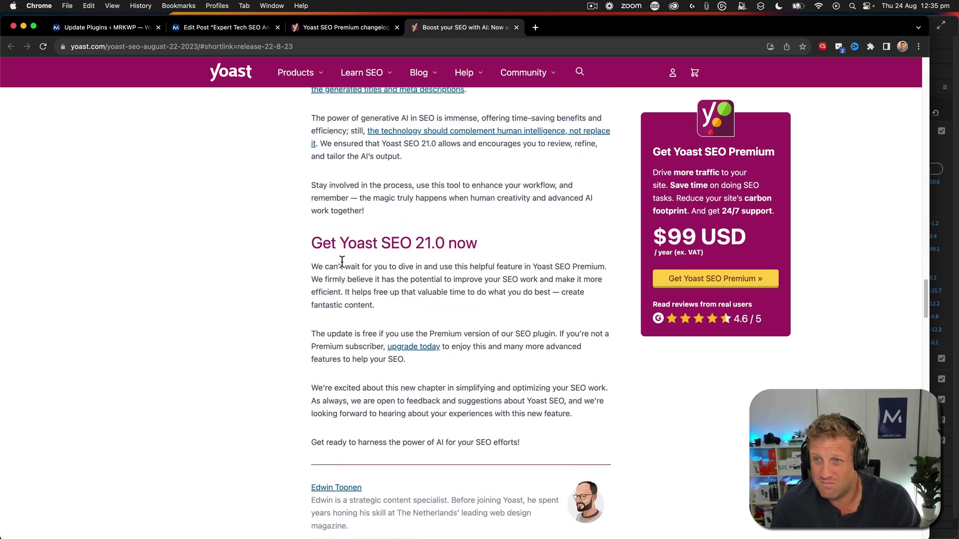
{"action": "scroll", "coordinate": [342, 262], "scroll_direction": "up", "scroll_amount": 8}
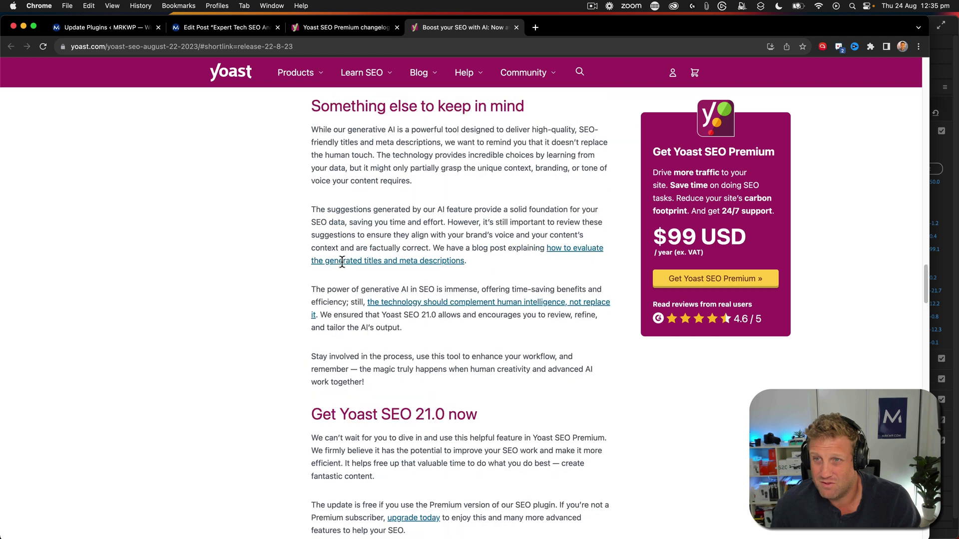
{"action": "scroll", "coordinate": [342, 268], "scroll_direction": "up", "scroll_amount": 20}
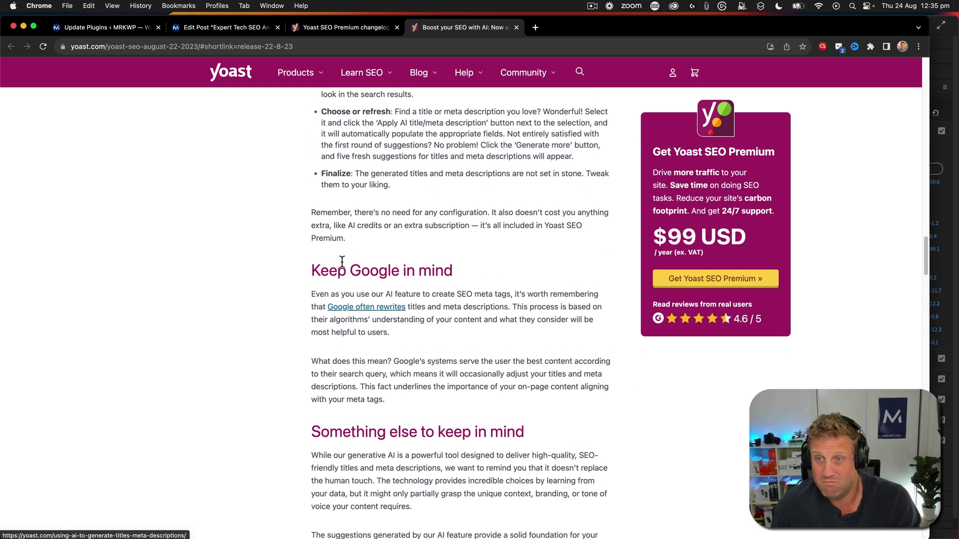
{"action": "scroll", "coordinate": [342, 261], "scroll_direction": "up", "scroll_amount": 1}
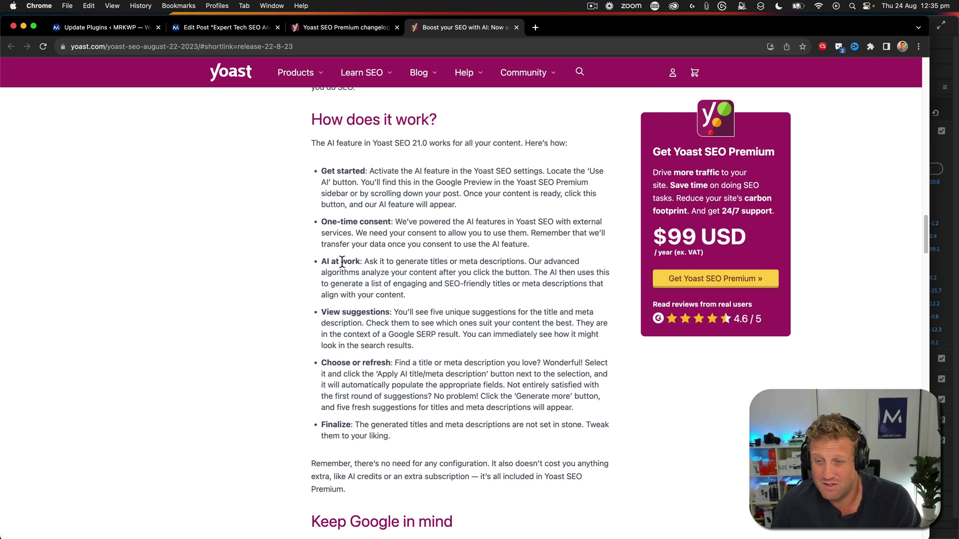
{"action": "scroll", "coordinate": [342, 261], "scroll_direction": "up", "scroll_amount": 3}
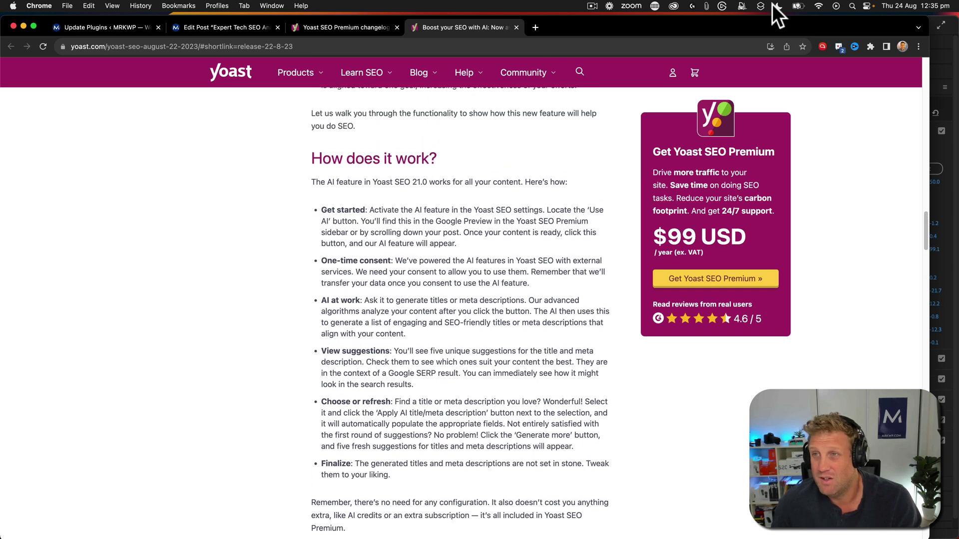
Return to the post's meta description field, then browse Yoast SEO Tools and the Integrations list
{"action": "left_click", "coordinate": [222, 27]}
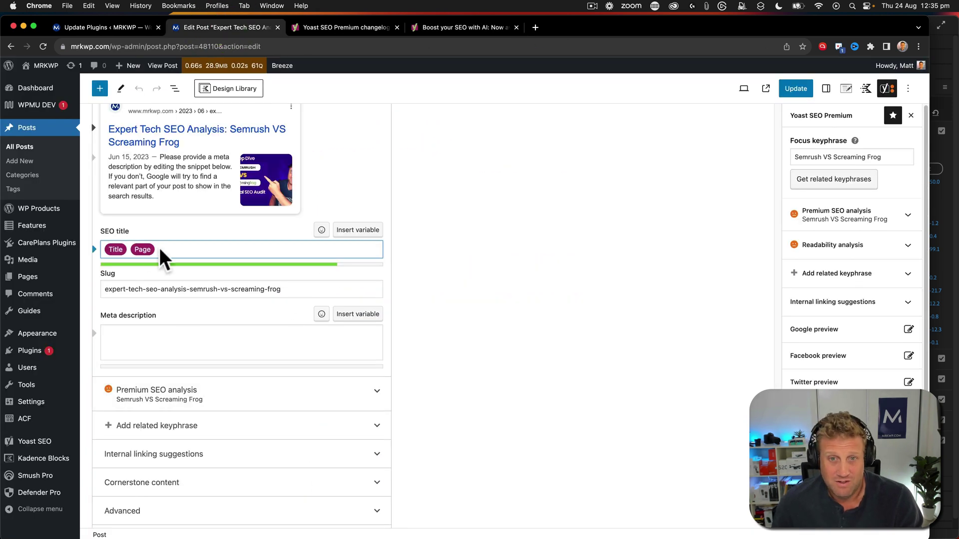
{"action": "left_click", "coordinate": [129, 343]}
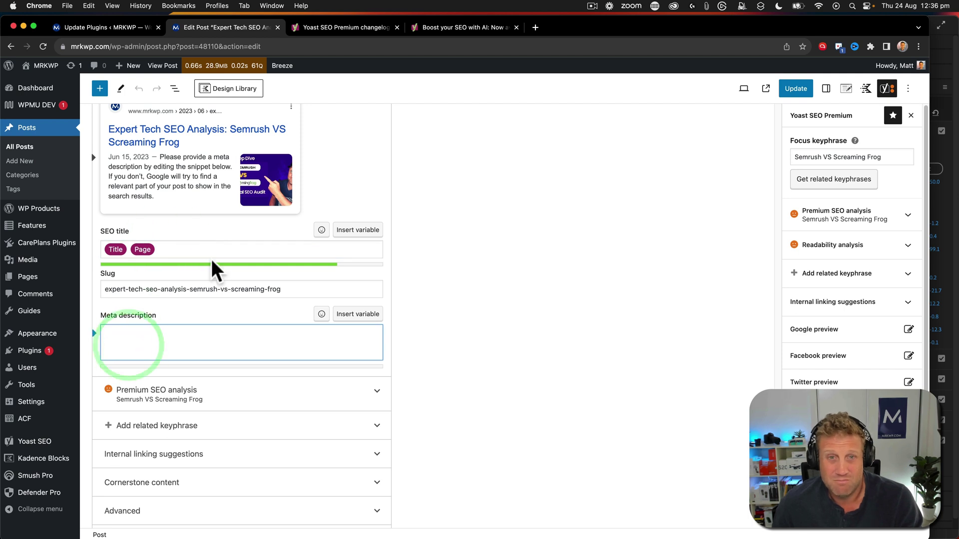
{"action": "mouse_move", "coordinate": [43, 404]}
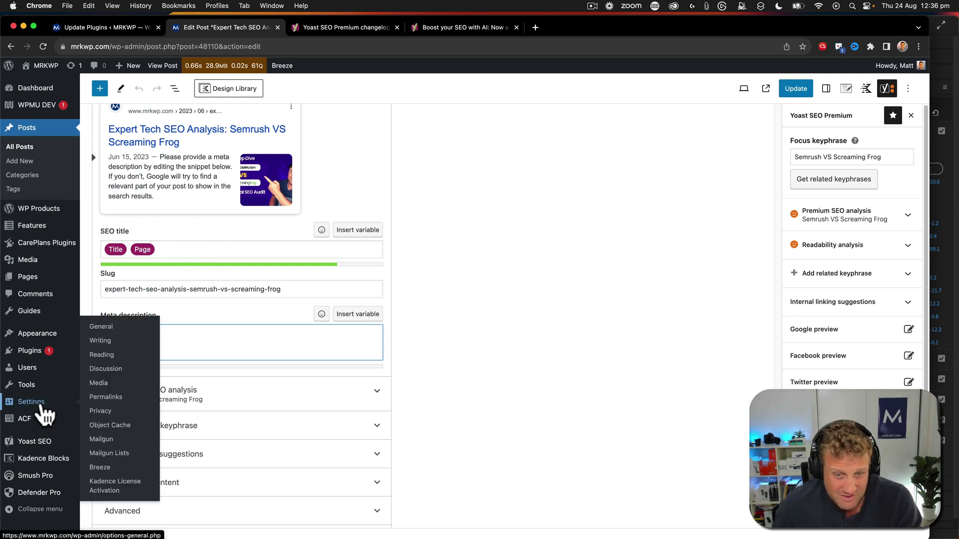
{"action": "mouse_move", "coordinate": [45, 444]}
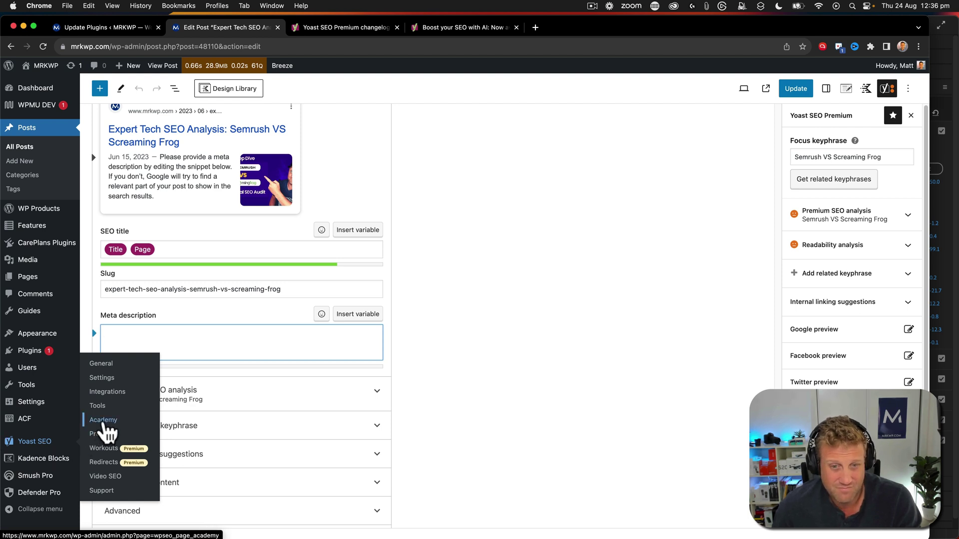
{"action": "left_click", "coordinate": [103, 405]}
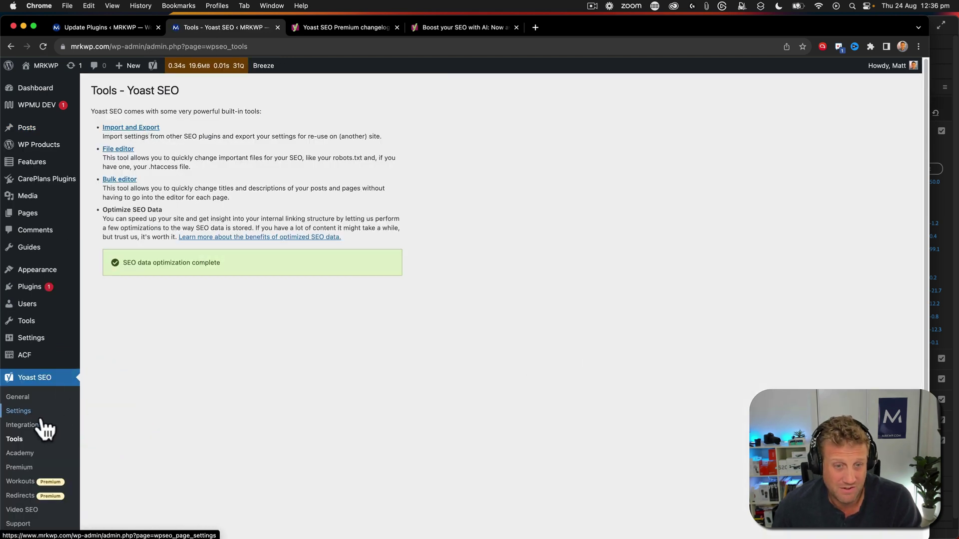
{"action": "left_click", "coordinate": [25, 426]}
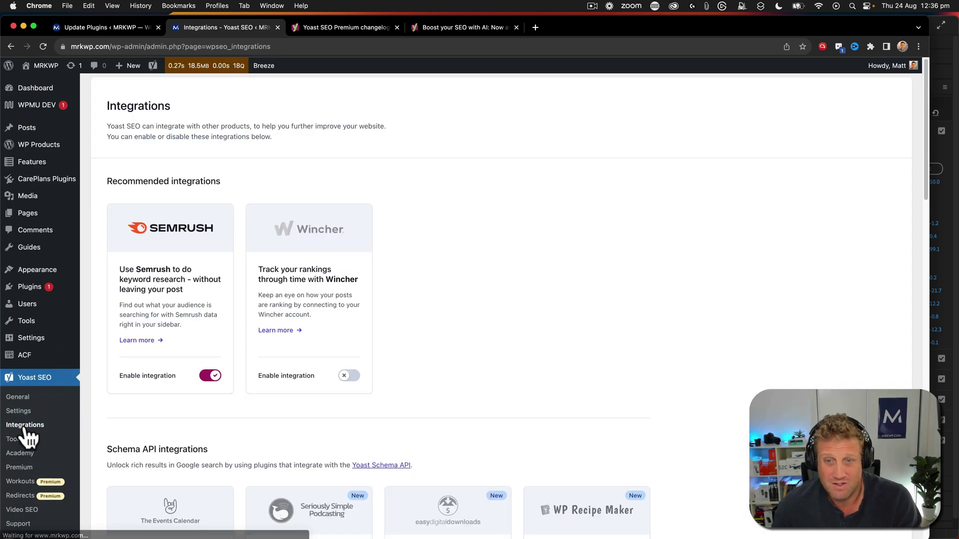
{"action": "scroll", "coordinate": [348, 345], "scroll_direction": "down", "scroll_amount": 5}
{"action": "scroll", "coordinate": [349, 338], "scroll_direction": "down", "scroll_amount": 7}
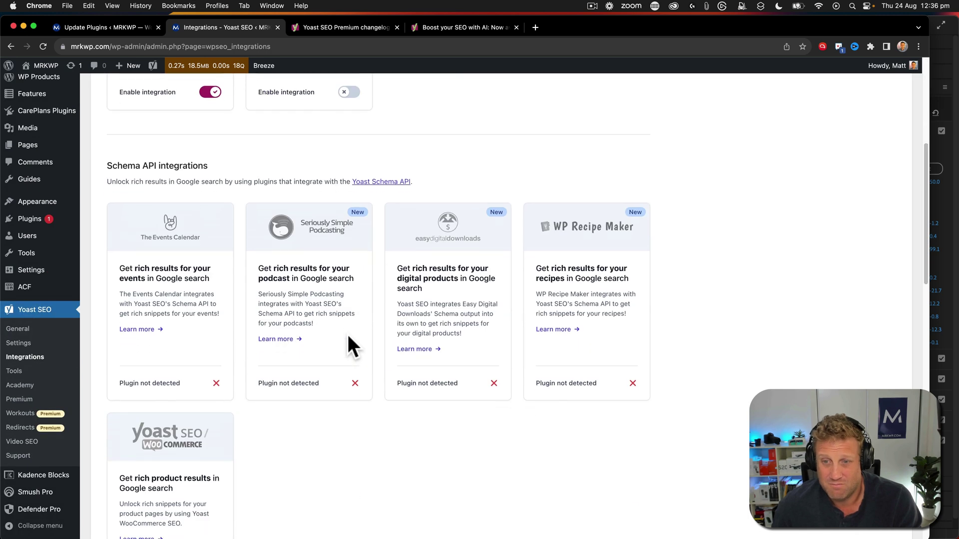
{"action": "scroll", "coordinate": [348, 337], "scroll_direction": "down", "scroll_amount": 9}
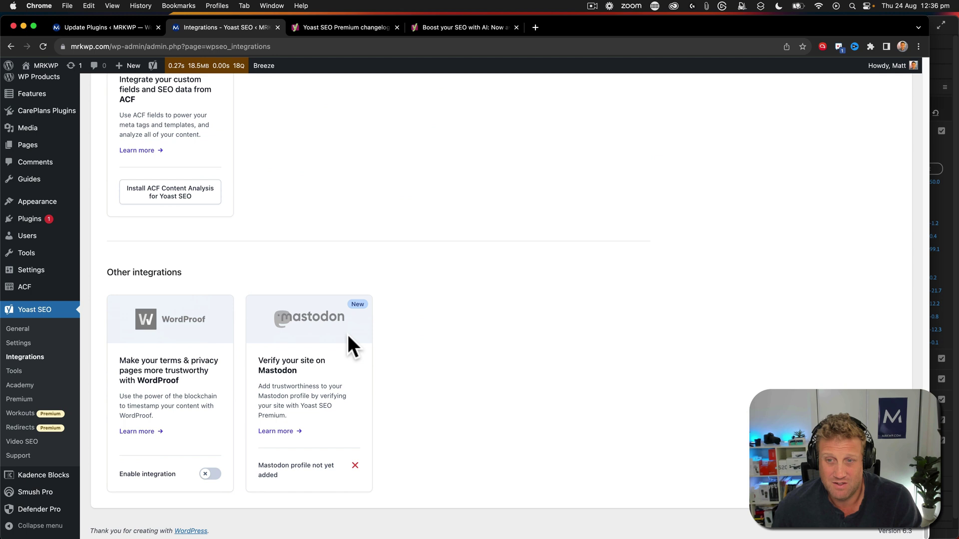
Toggle on 'AI title & description generator' under Yoast SEO Site features and save changes
{"action": "left_click", "coordinate": [21, 343]}
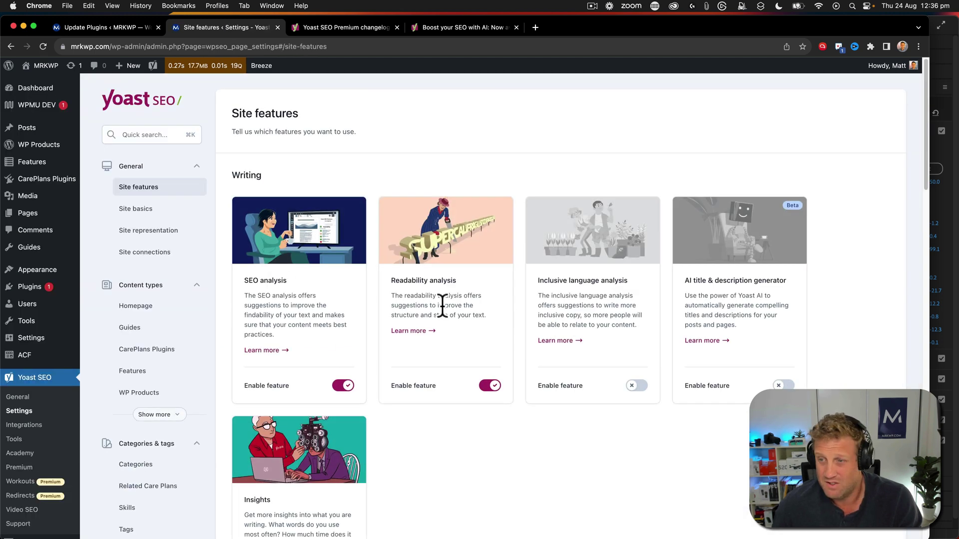
{"action": "scroll", "coordinate": [587, 304], "scroll_direction": "down", "scroll_amount": 2}
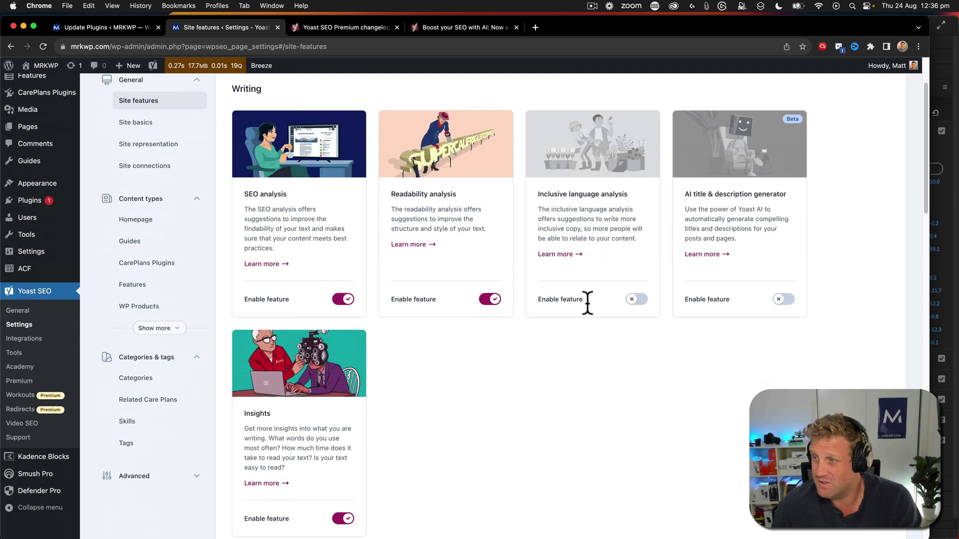
{"action": "left_click", "coordinate": [787, 303]}
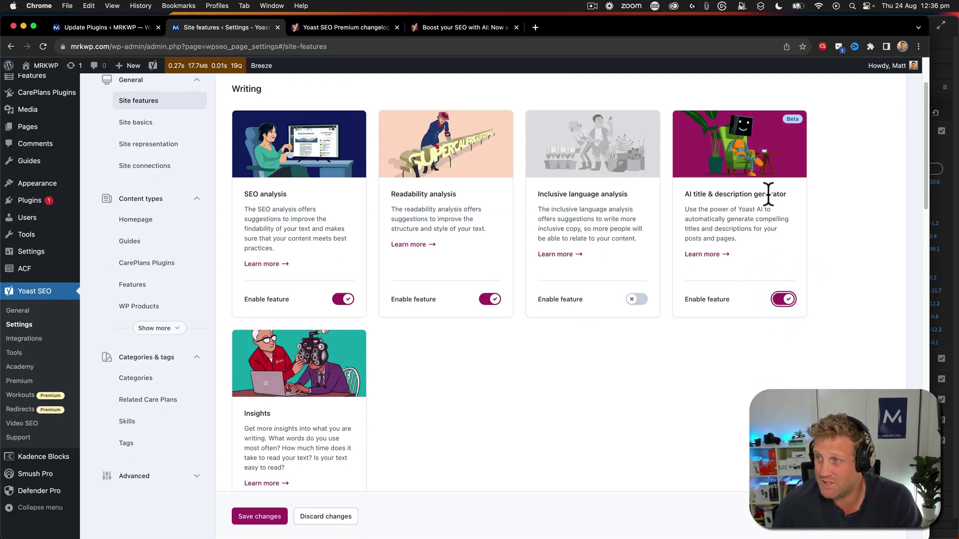
{"action": "left_click", "coordinate": [259, 516]}
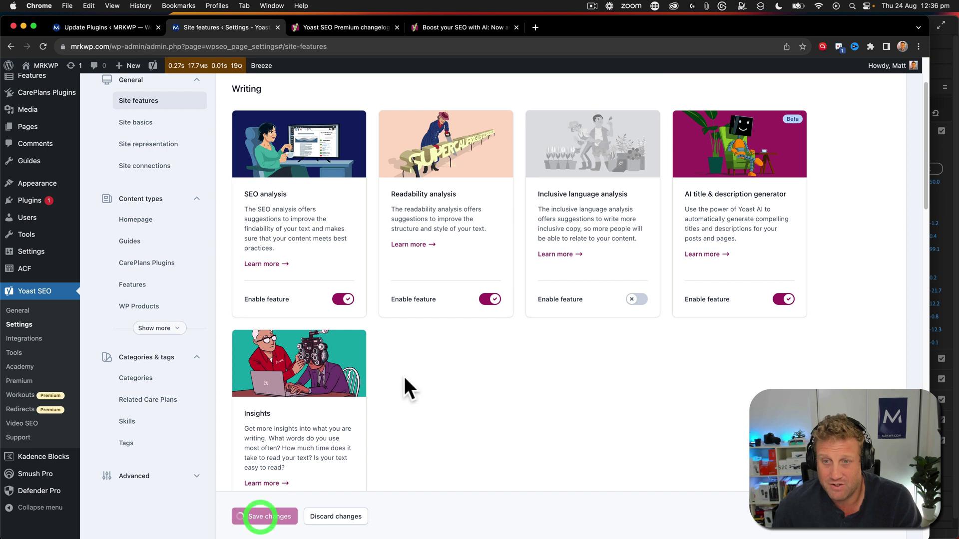
{"action": "scroll", "coordinate": [403, 376], "scroll_direction": "up", "scroll_amount": 3}
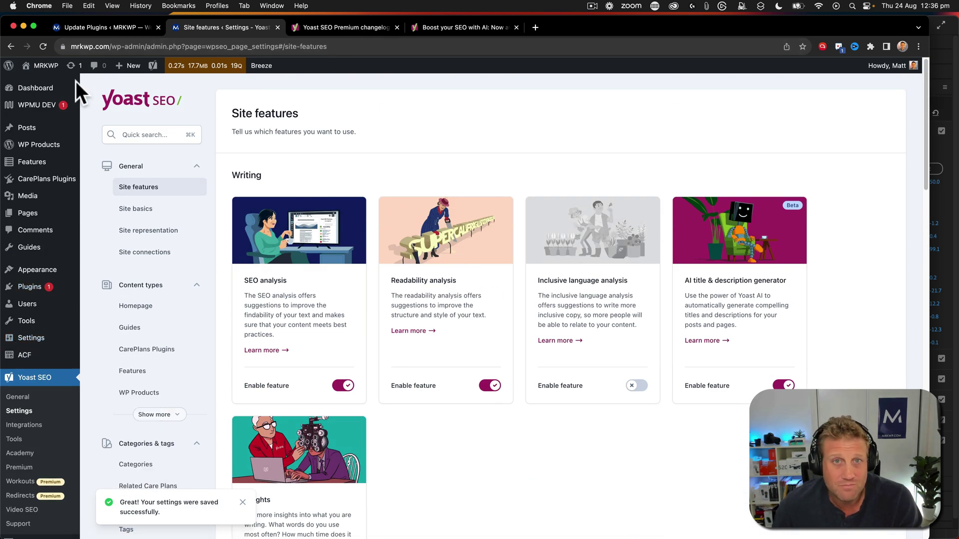
Check the Yoast Premium changelog and AI release article, then switch back to the Site features tab
{"action": "left_click", "coordinate": [319, 28]}
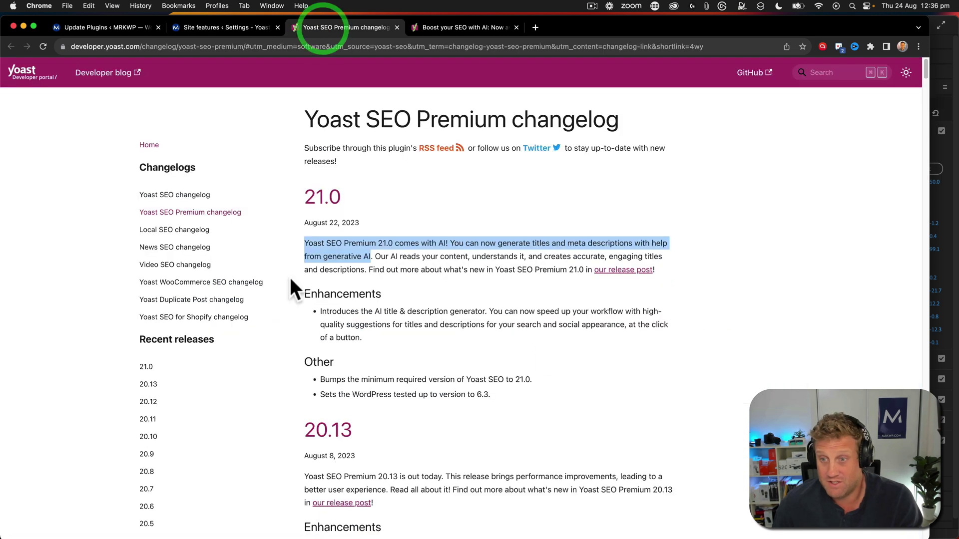
{"action": "left_click", "coordinate": [445, 27]}
{"action": "scroll", "coordinate": [440, 341], "scroll_direction": "up", "scroll_amount": 10}
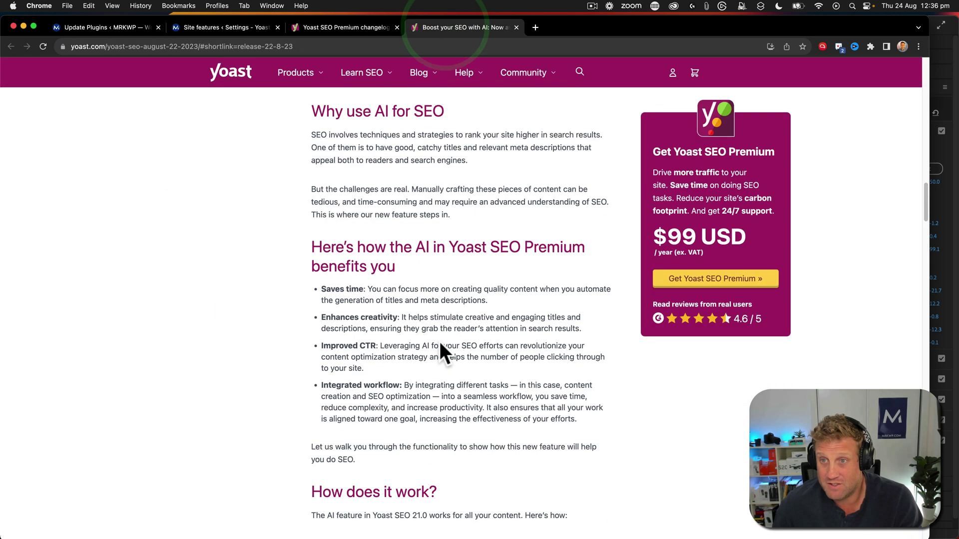
{"action": "scroll", "coordinate": [439, 342], "scroll_direction": "up", "scroll_amount": 7}
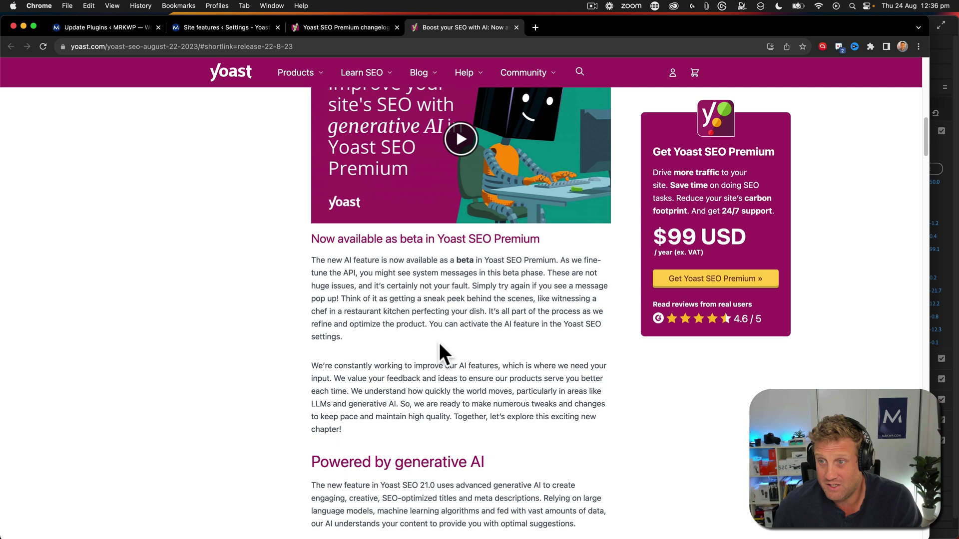
{"action": "scroll", "coordinate": [452, 226], "scroll_direction": "up", "scroll_amount": 5}
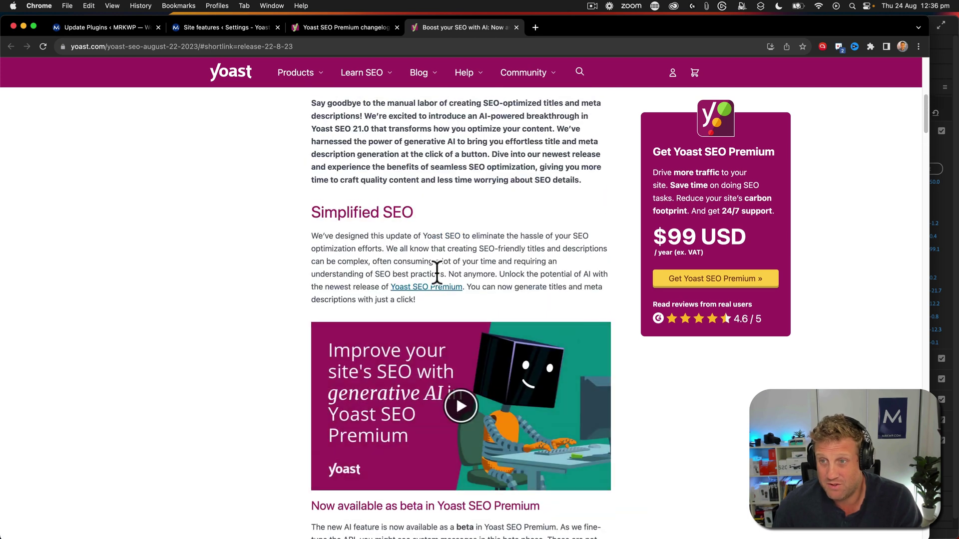
{"action": "scroll", "coordinate": [388, 309], "scroll_direction": "down", "scroll_amount": 5}
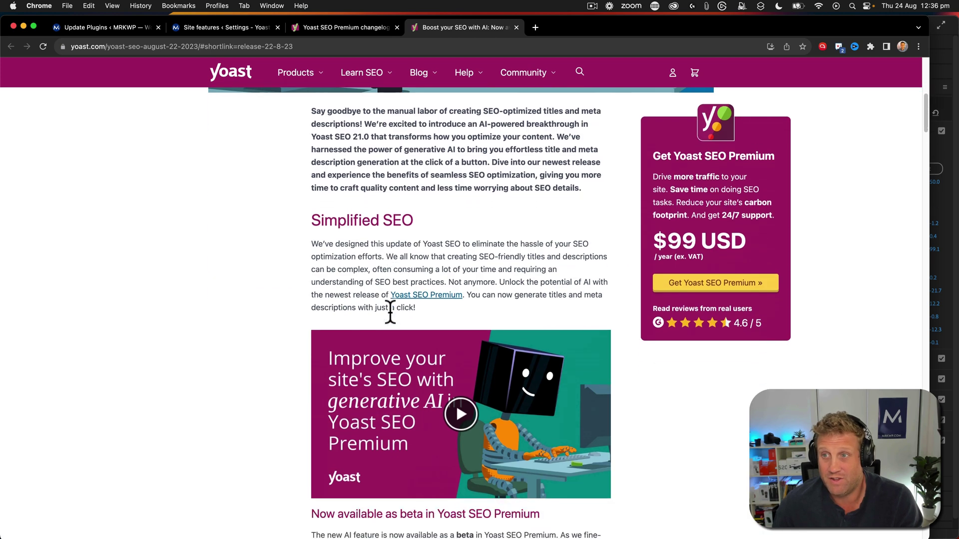
{"action": "left_click", "coordinate": [227, 28]}
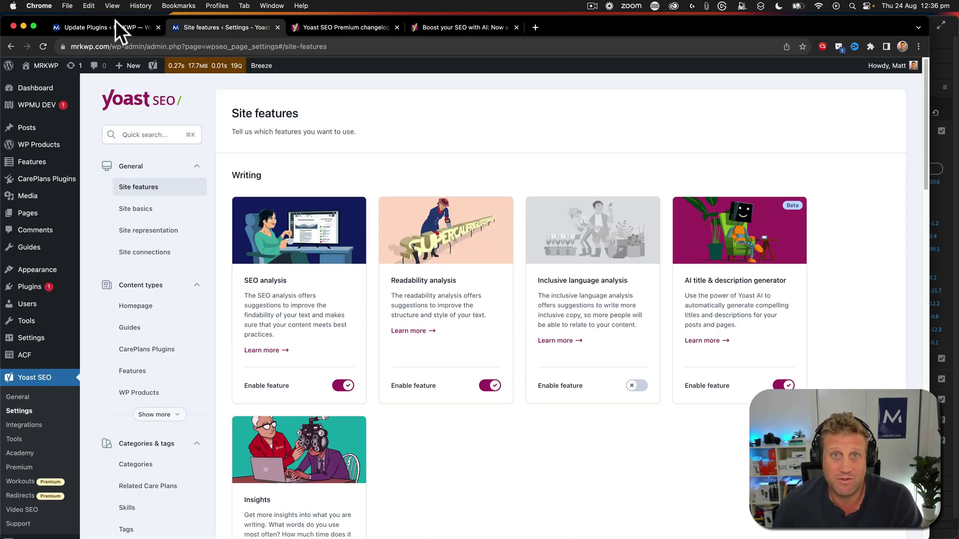
Open 'Expert Tech SEO Analysis: Semrush VS Screaming Frog' from All Posts and scroll to the Google preview
{"action": "mouse_move", "coordinate": [30, 130]}
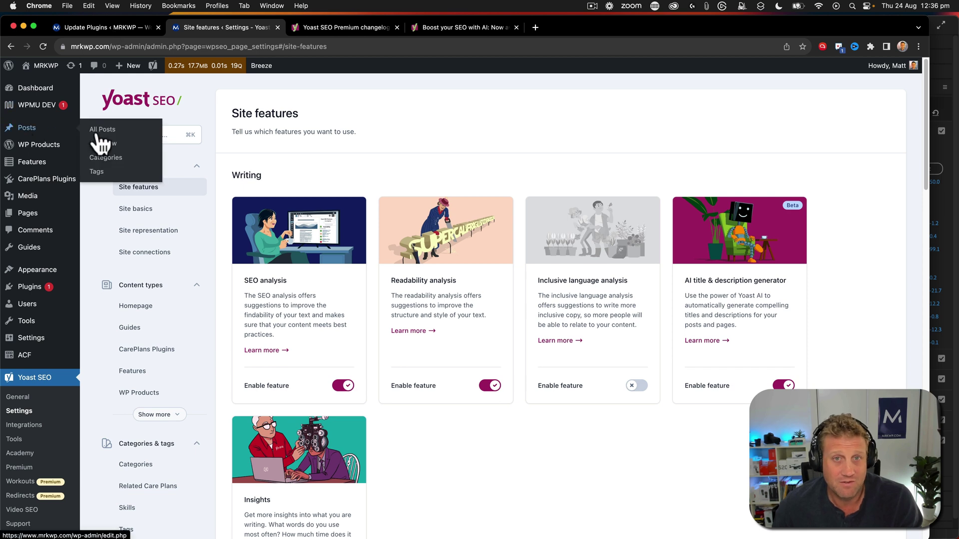
{"action": "left_click", "coordinate": [114, 131]}
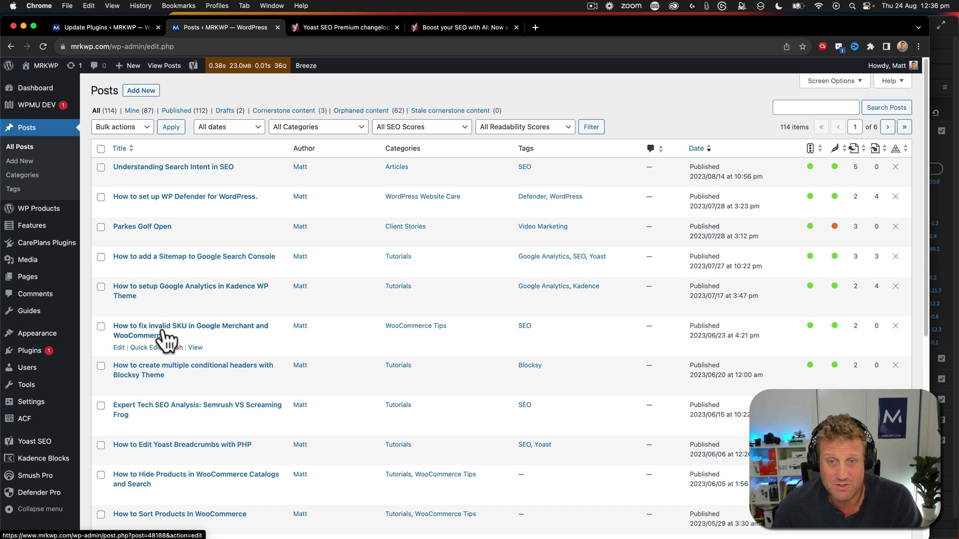
{"action": "left_click", "coordinate": [196, 407]}
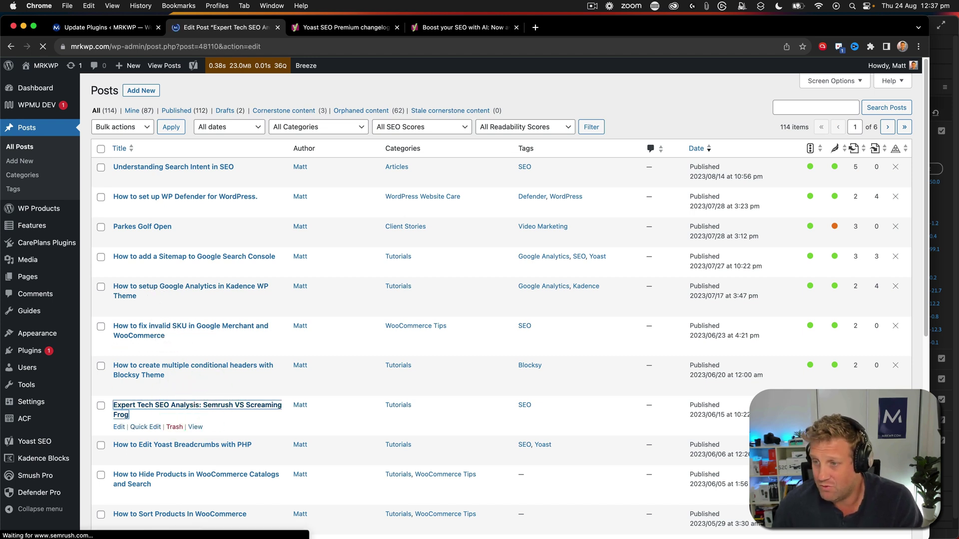
{"action": "scroll", "coordinate": [417, 310], "scroll_direction": "down", "scroll_amount": 8}
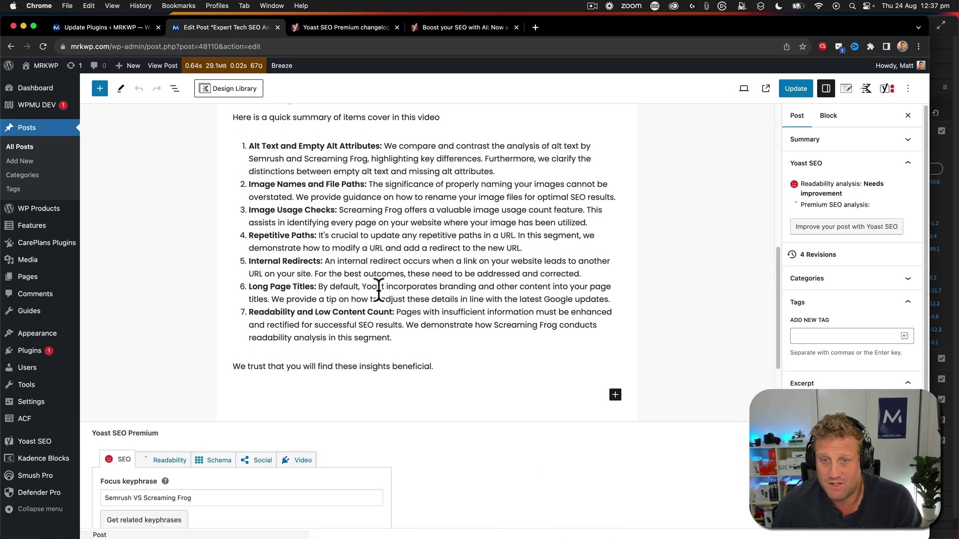
{"action": "scroll", "coordinate": [379, 289], "scroll_direction": "down", "scroll_amount": 8}
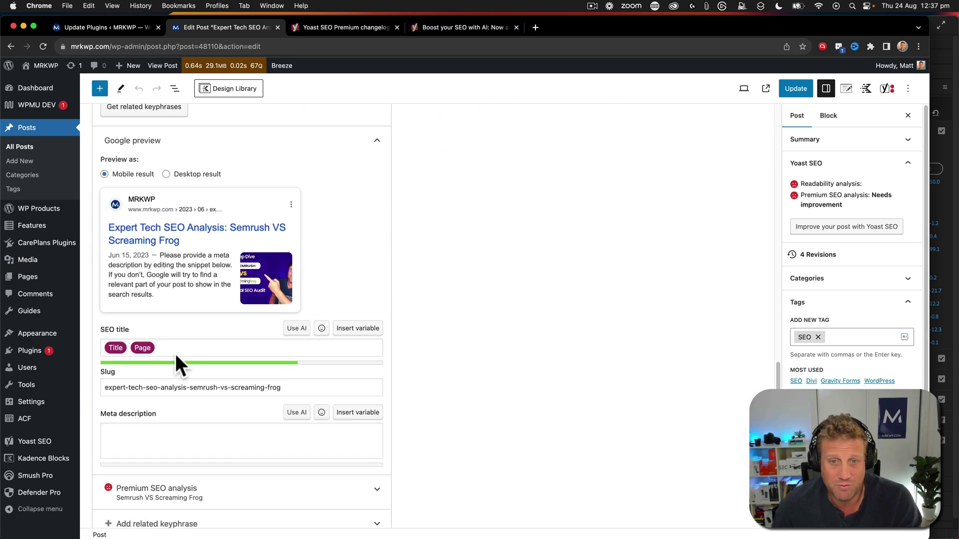
Accept the Yoast AI terms, generate titles, and apply 'Expert Tech SEO Analysis: Comparing SEMRush and Screaming Frog'
{"action": "left_click", "coordinate": [297, 328]}
{"action": "left_click", "coordinate": [361, 371]}
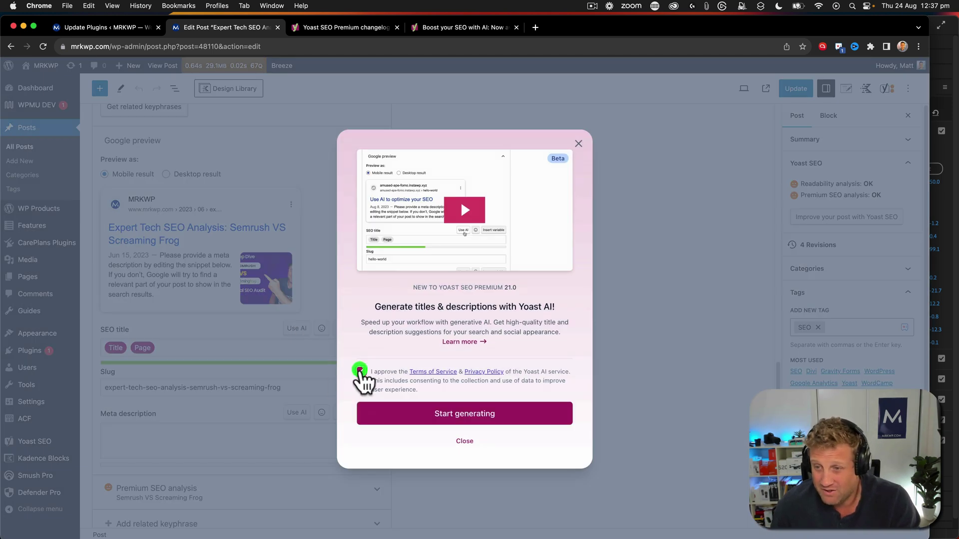
{"action": "left_click", "coordinate": [502, 420]}
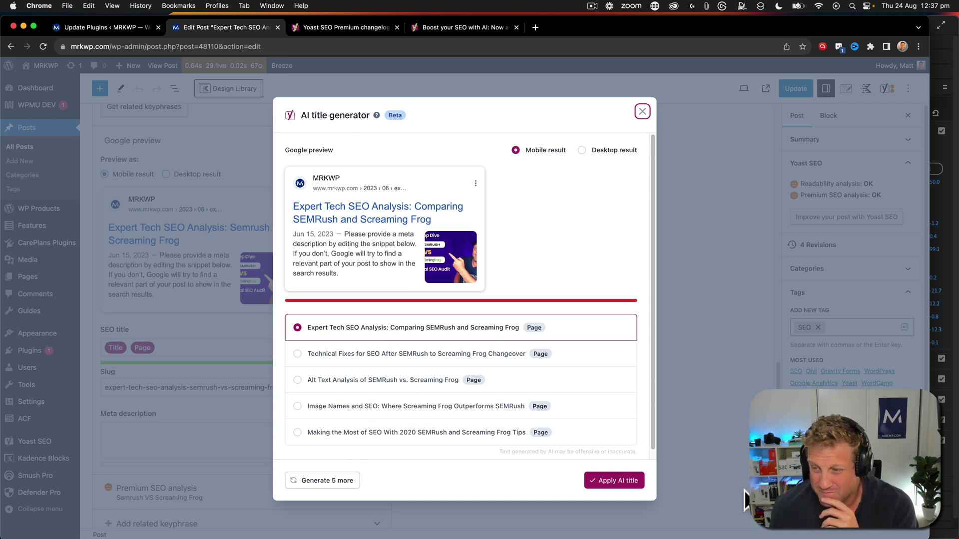
{"action": "left_click", "coordinate": [613, 481]}
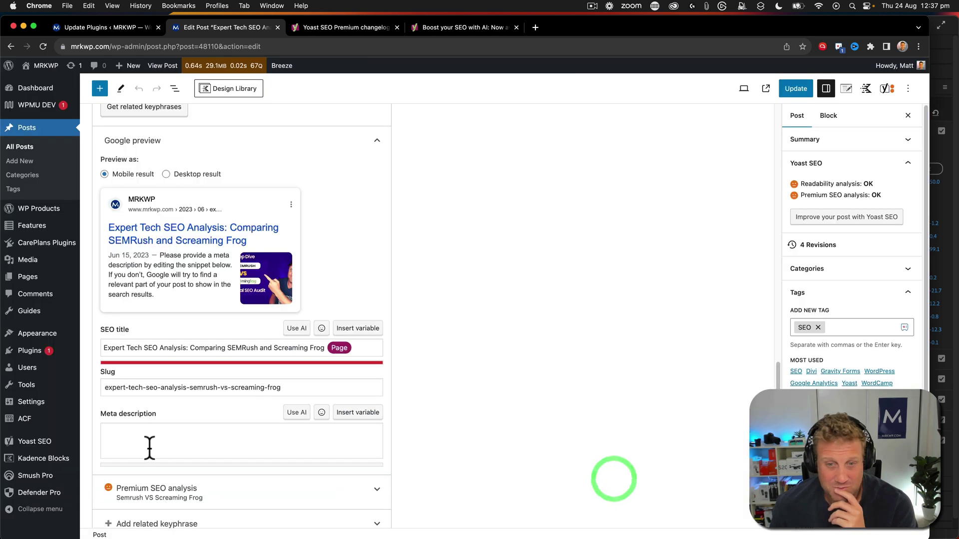
Remove the trailing Page variable from the SEO title, re-pasting the title text into the field
{"action": "left_click", "coordinate": [351, 348]}
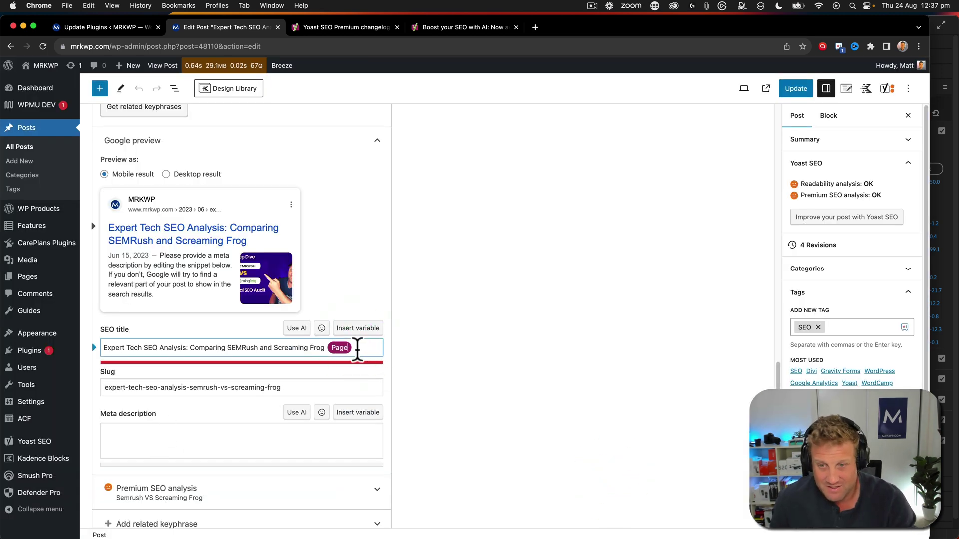
{"action": "key", "text": "BackSpace"}
{"action": "left_click", "coordinate": [342, 348]}
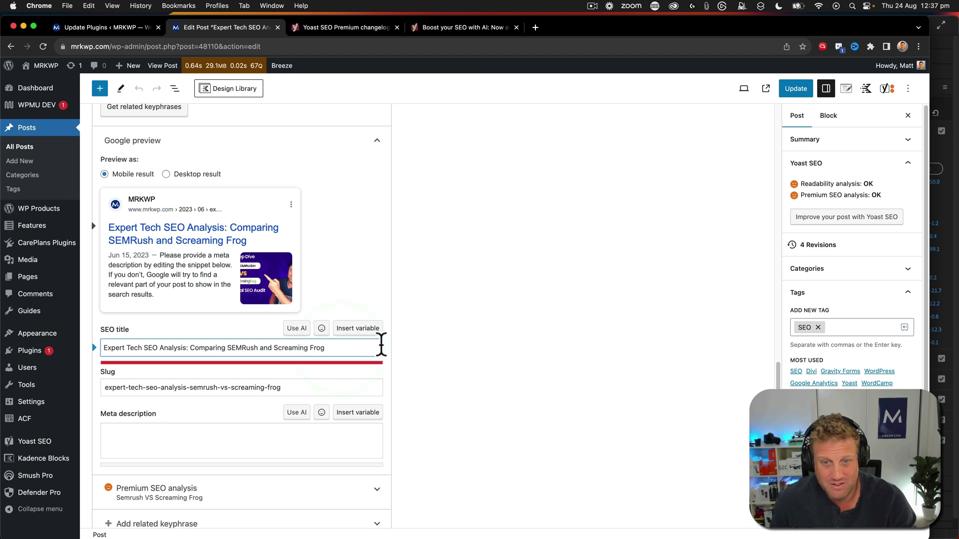
{"action": "left_click", "coordinate": [402, 348]}
{"action": "left_click", "coordinate": [153, 348]}
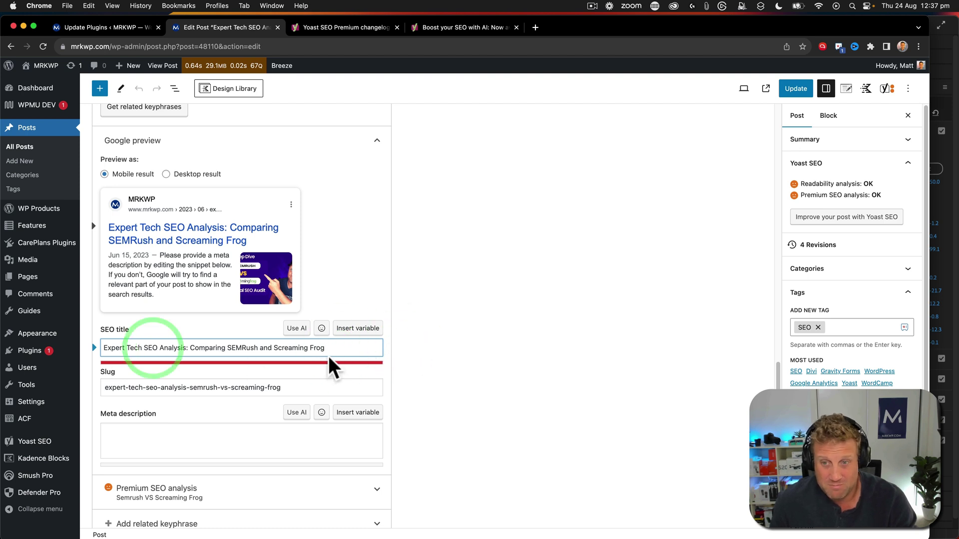
{"action": "scroll", "coordinate": [331, 360], "scroll_direction": "down", "scroll_amount": 2}
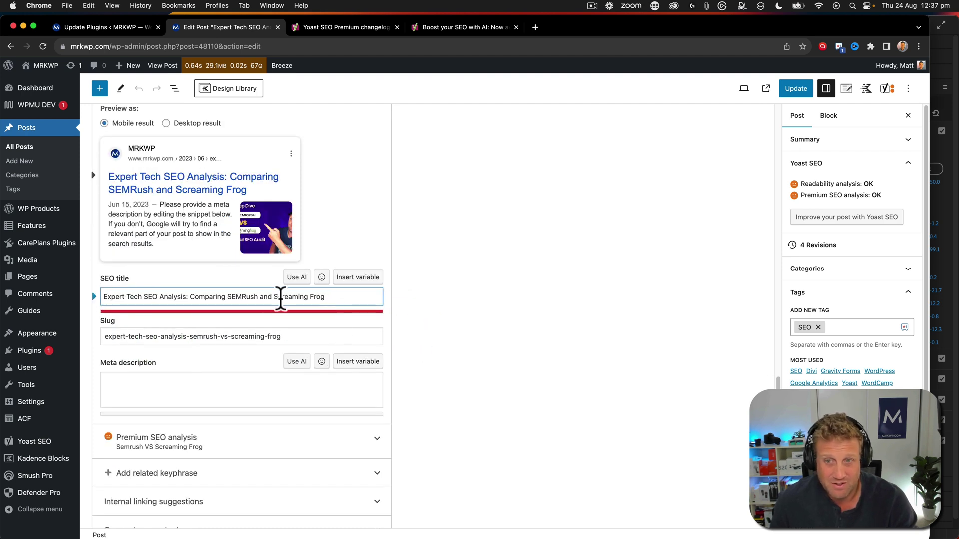
{"action": "left_click_drag", "start_coordinate": [327, 296], "coordinate": [102, 295]}
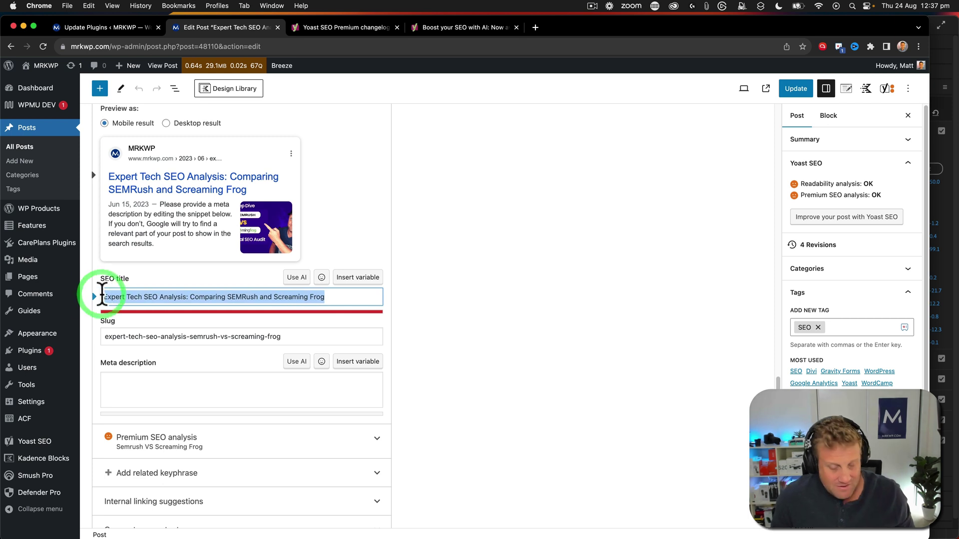
{"action": "right_click", "coordinate": [125, 299]}
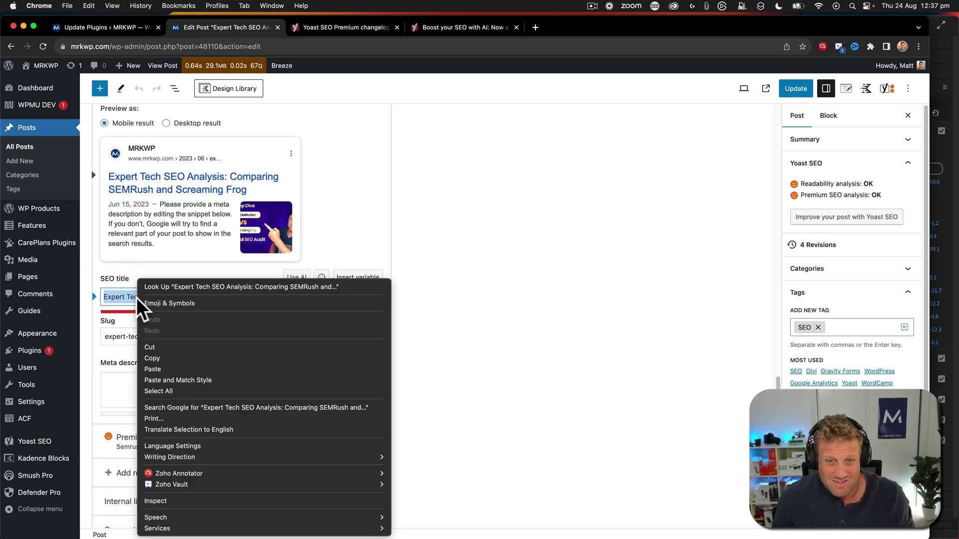
{"action": "left_click", "coordinate": [150, 347]}
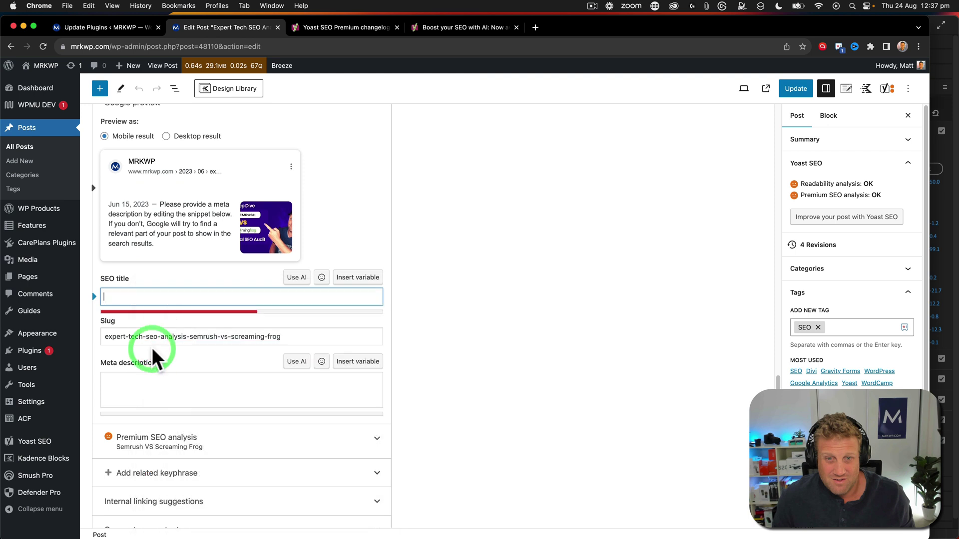
{"action": "key", "text": "super+v"}
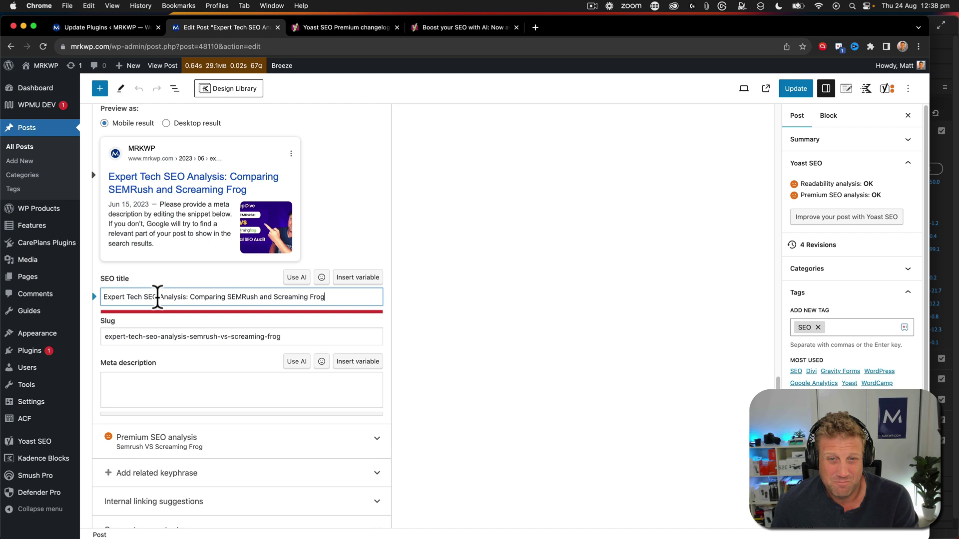
Delete 'Tech' so the title reads 'Expert SEO Analysis: Comparing SEMRush and Screaming Frog'
{"action": "left_click", "coordinate": [140, 297]}
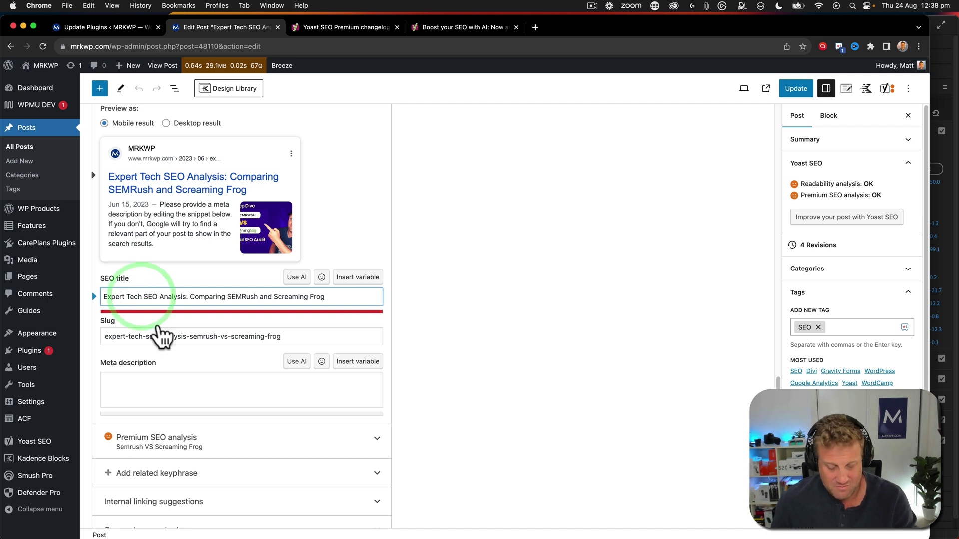
{"action": "key", "text": "BackSpace"}
{"action": "key", "text": "BackSpace"}
{"action": "key", "text": "BackSpace"}
{"action": "key", "text": "BackSpace"}
{"action": "key", "text": "BackSpace"}
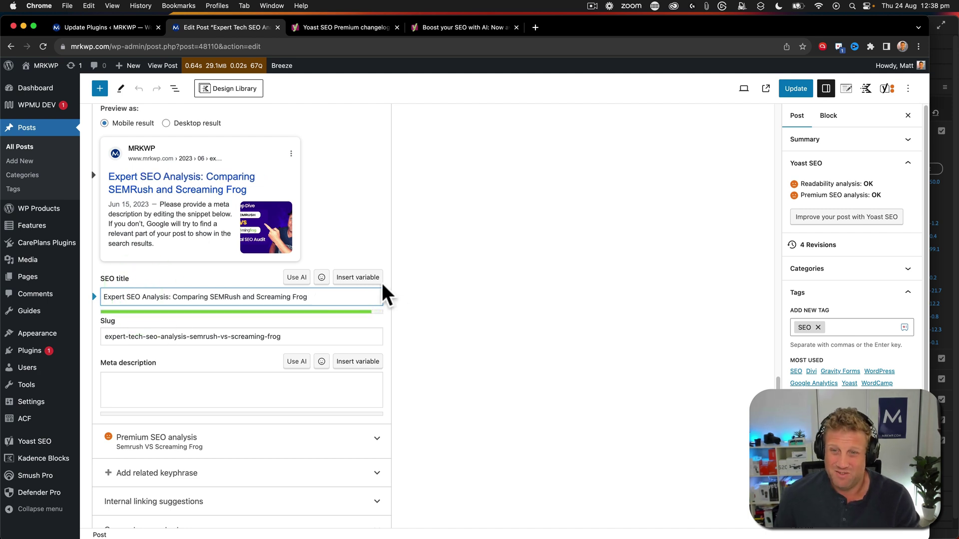
{"action": "left_click", "coordinate": [337, 296]}
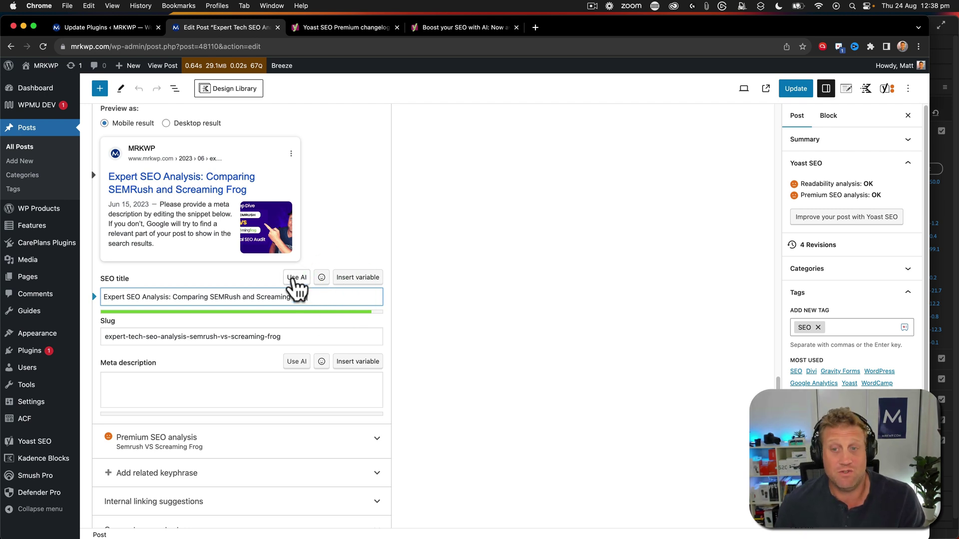
{"action": "left_click", "coordinate": [160, 392]}
Generate AI meta descriptions and apply the second suggestion, about alt text, image names and file paths
{"action": "left_click", "coordinate": [296, 361]}
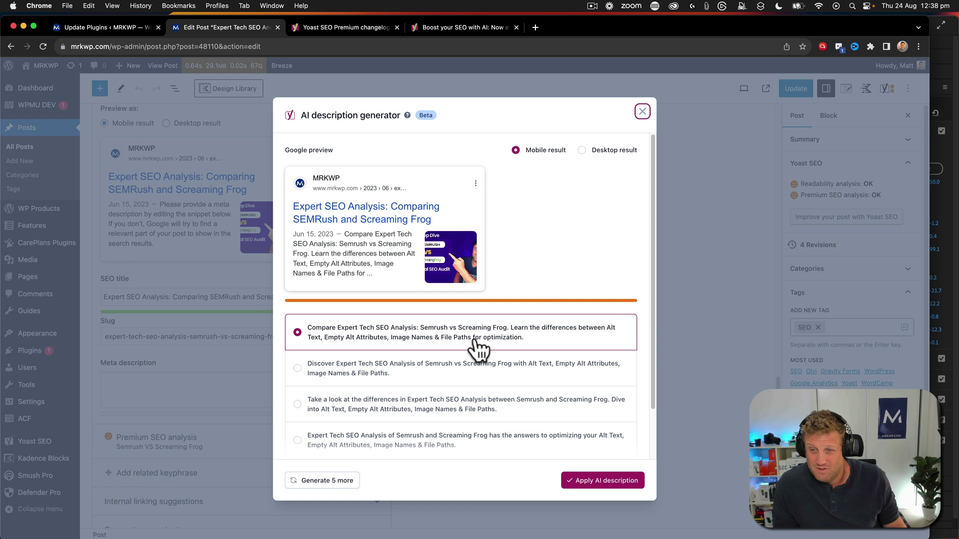
{"action": "left_click", "coordinate": [439, 368]}
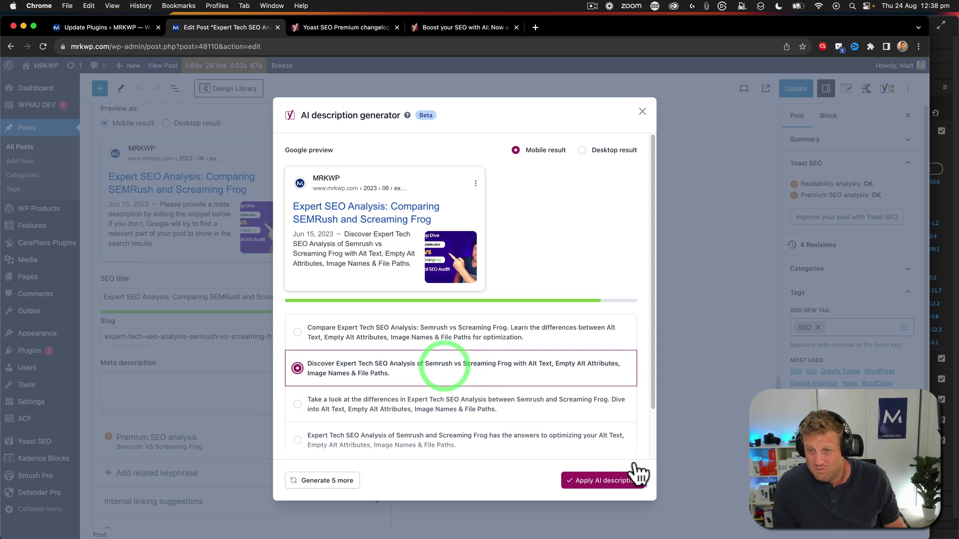
{"action": "left_click", "coordinate": [602, 481]}
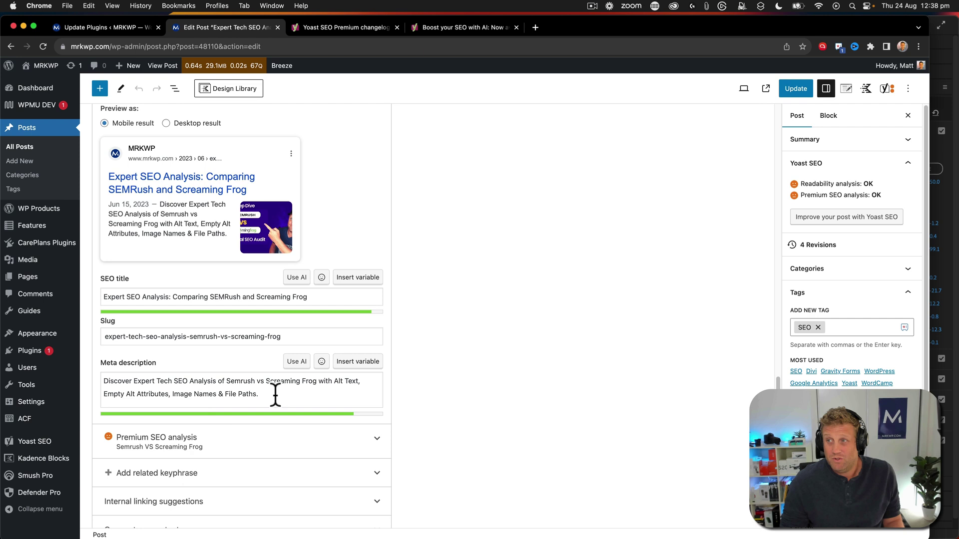
{"action": "scroll", "coordinate": [267, 385], "scroll_direction": "down", "scroll_amount": 3}
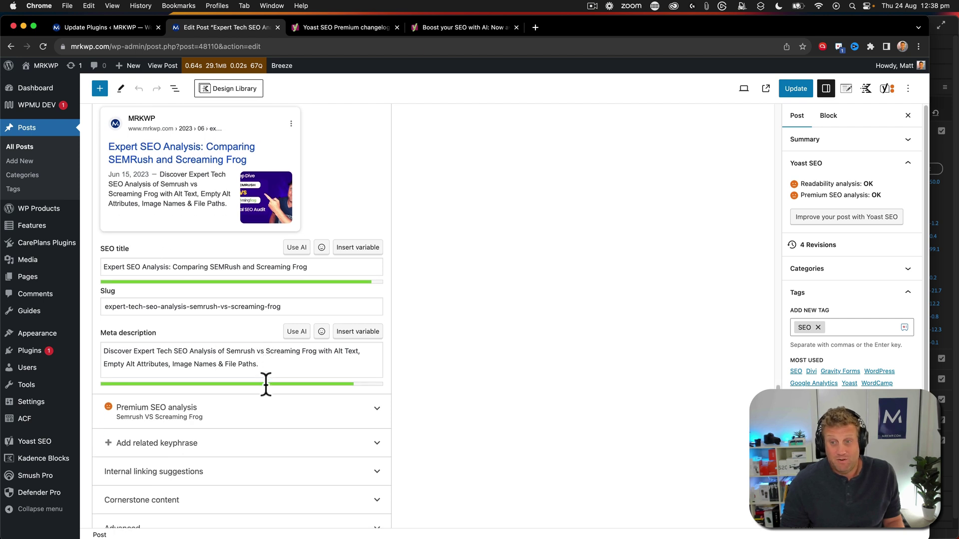
{"action": "scroll", "coordinate": [266, 384], "scroll_direction": "up", "scroll_amount": 1}
Update the post so the AI-generated SEO title and meta description are stored
{"action": "left_click", "coordinate": [794, 90]}
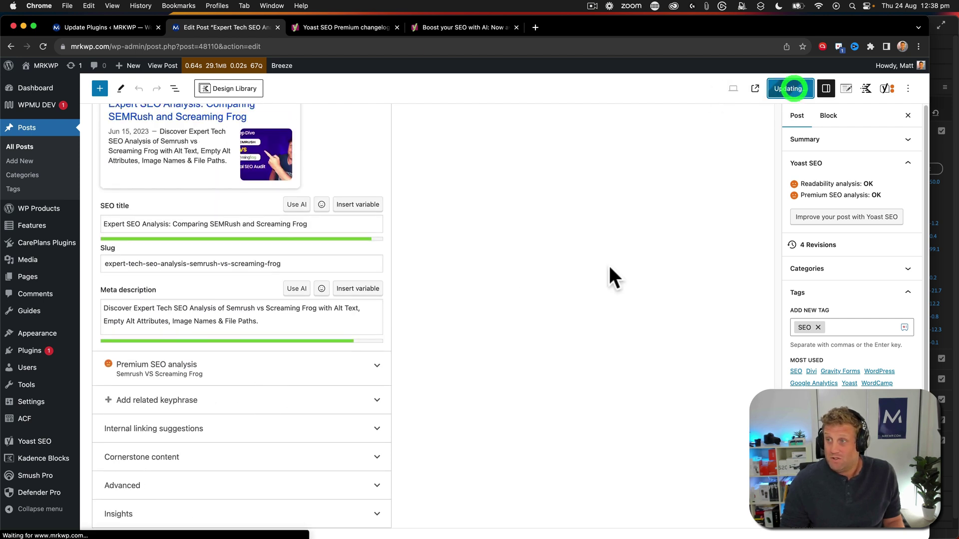